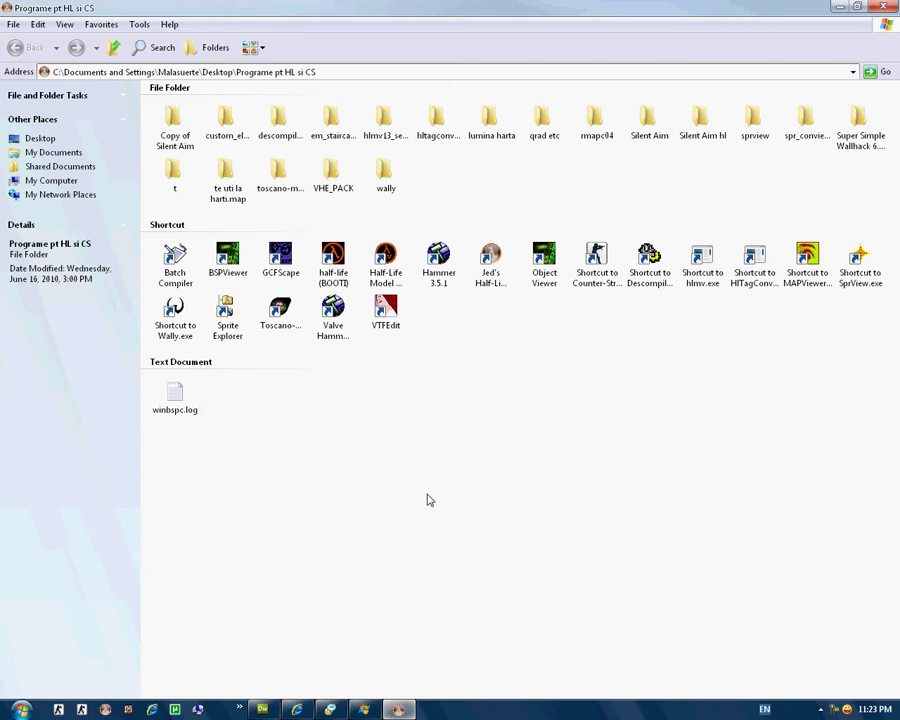
# - Launch Valve Hammer Editor from the Programe pt HL si CS folder and close the folder window
pyautogui.click(366, 709)
pyautogui.click(715, 88)
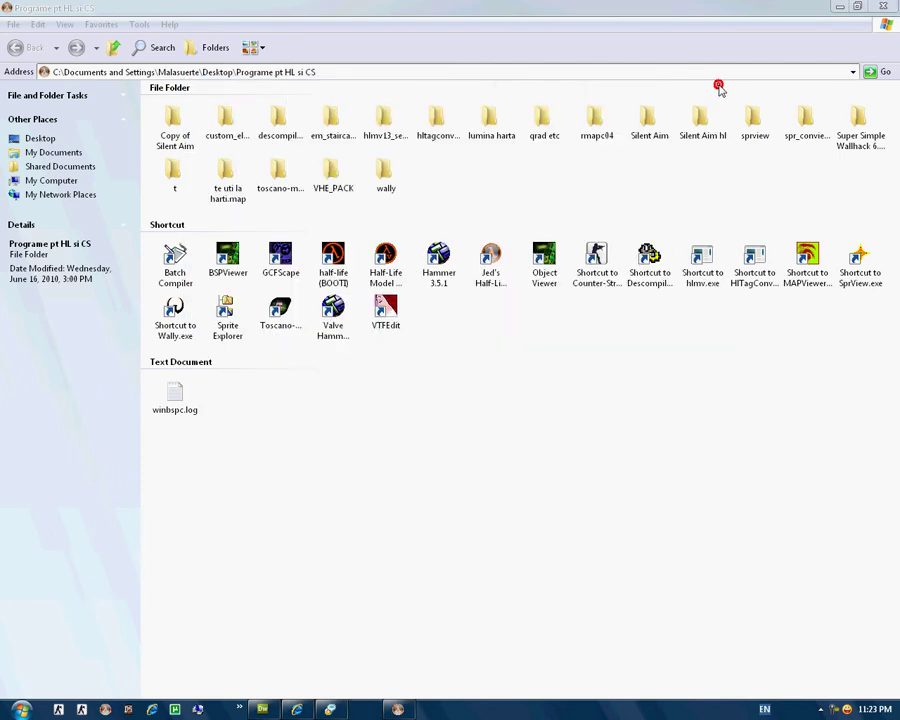
pyautogui.click(538, 186)
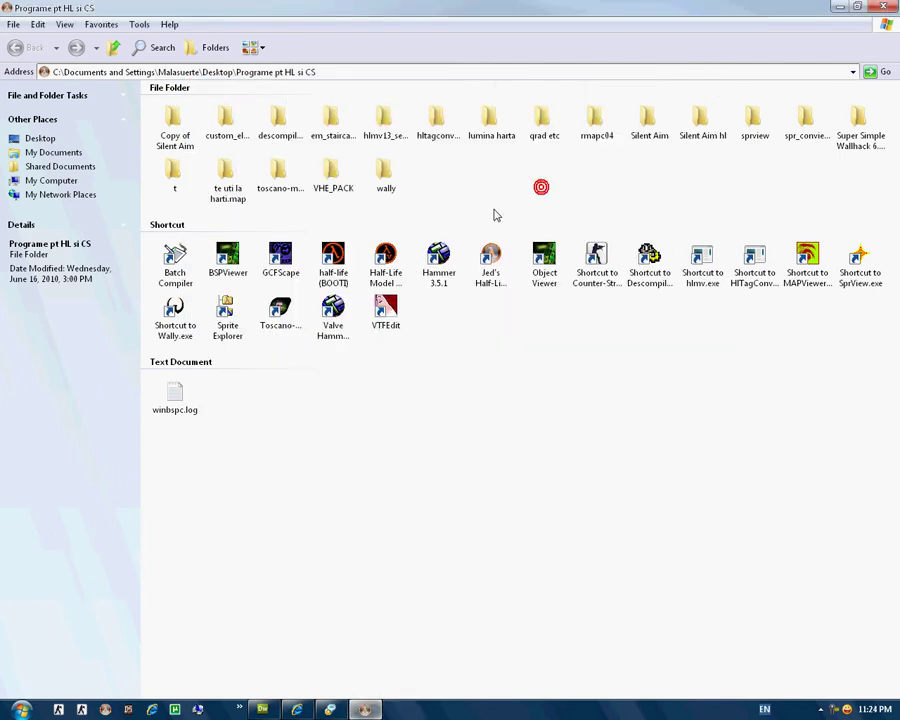
pyautogui.click(437, 266)
pyautogui.click(333, 312)
pyautogui.doubleClick(332, 320)
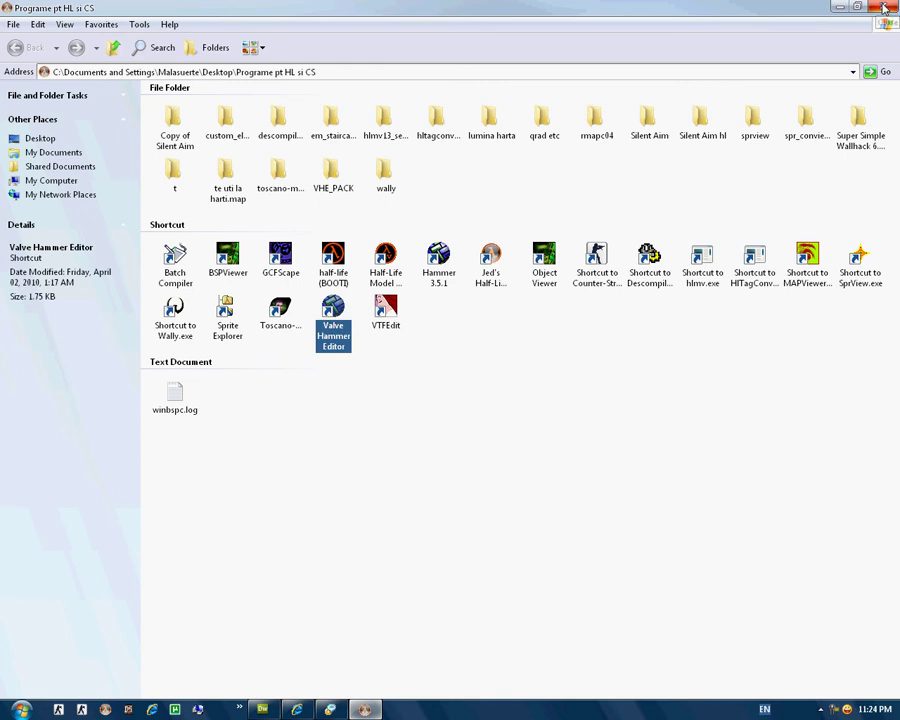
pyautogui.doubleClick(338, 340)
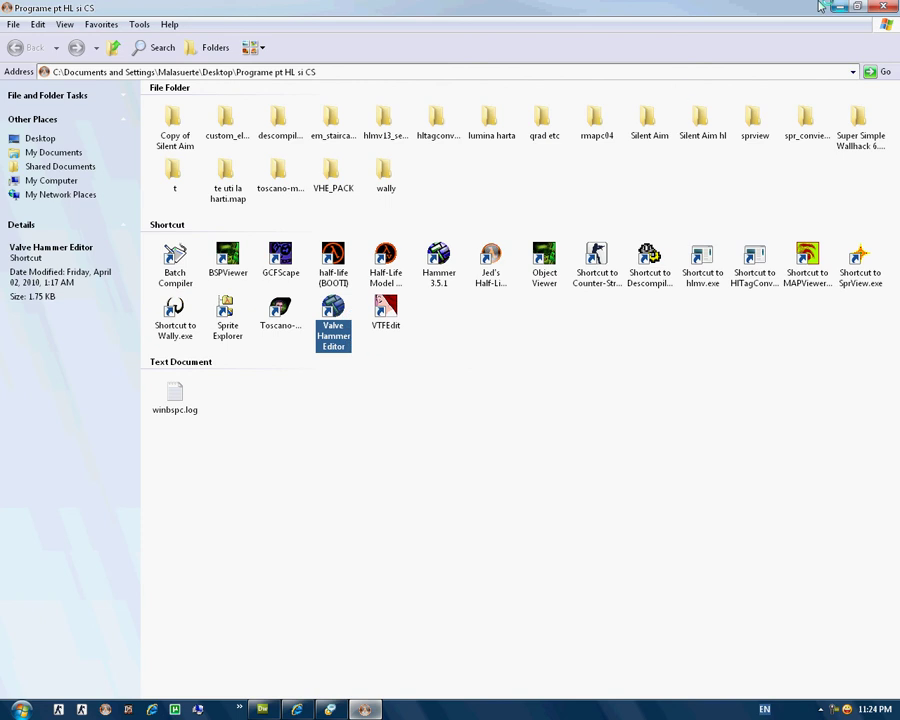
pyautogui.click(883, 6)
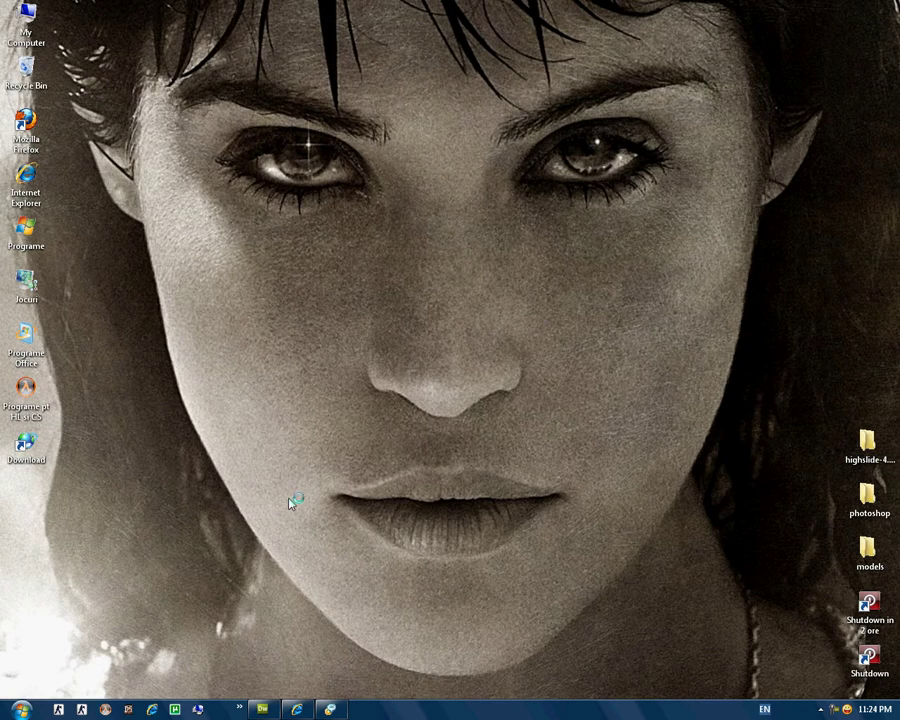
pyautogui.moveTo(346, 568); pyautogui.dragTo(337, 571)
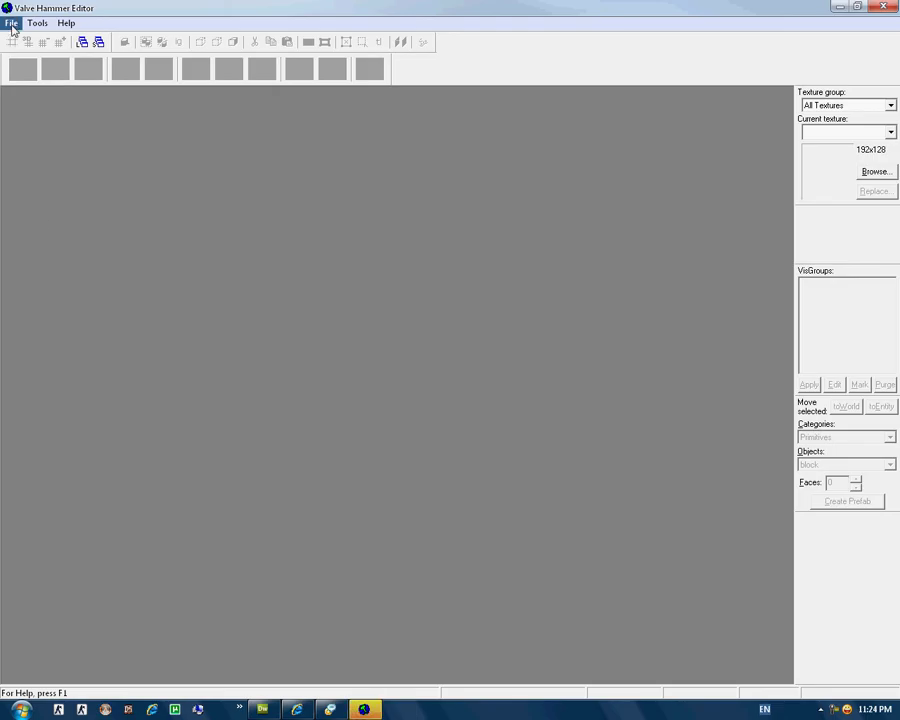
# - Create a new map using the counter-strike game configuration
pyautogui.click(12, 26)
pyautogui.click(28, 38)
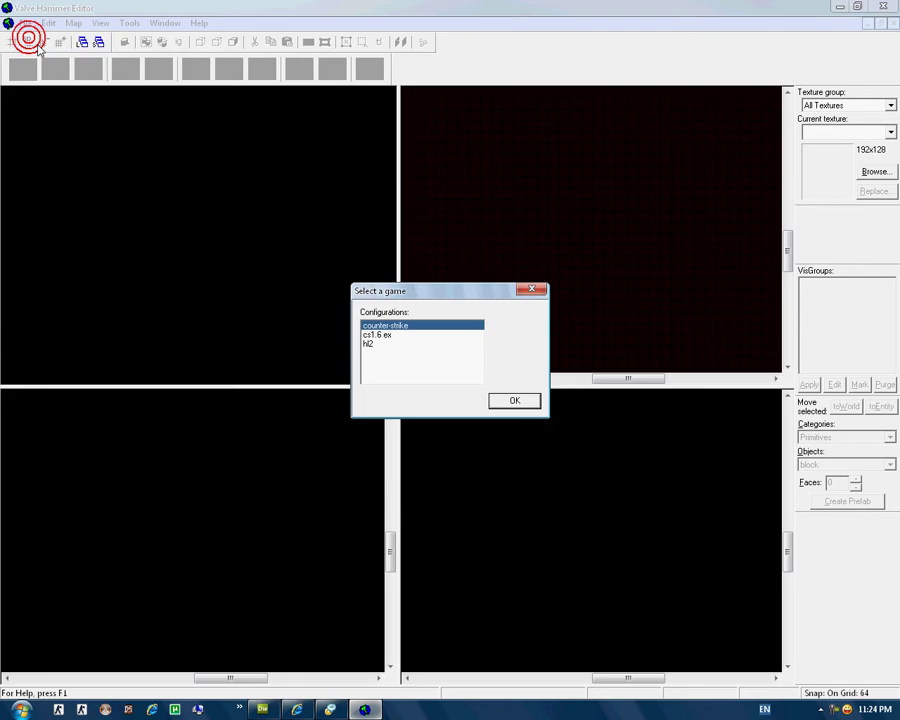
pyautogui.click(396, 327)
pyautogui.click(375, 336)
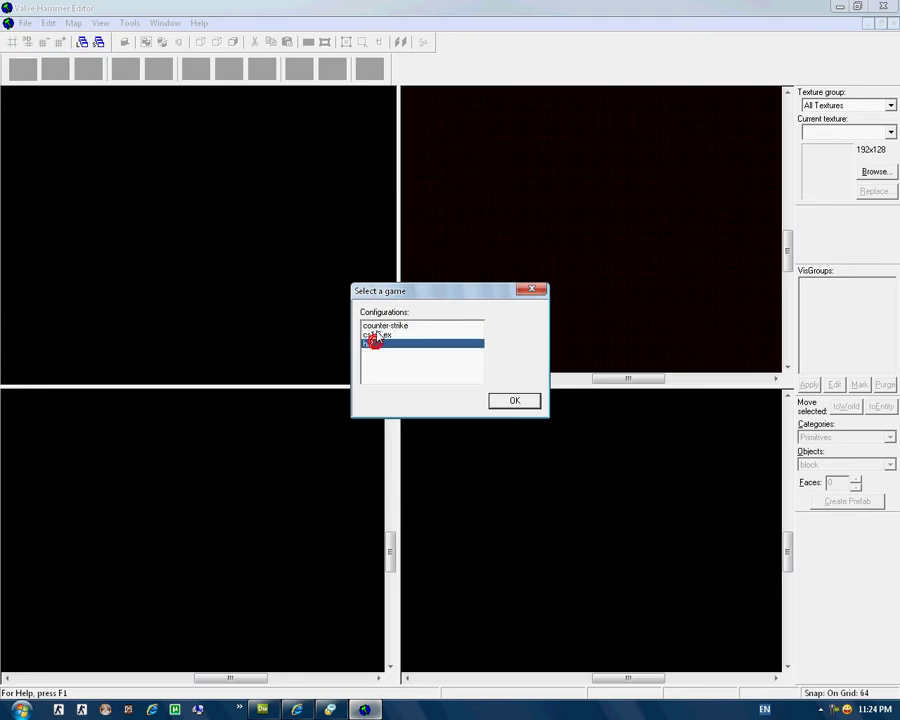
pyautogui.click(375, 327)
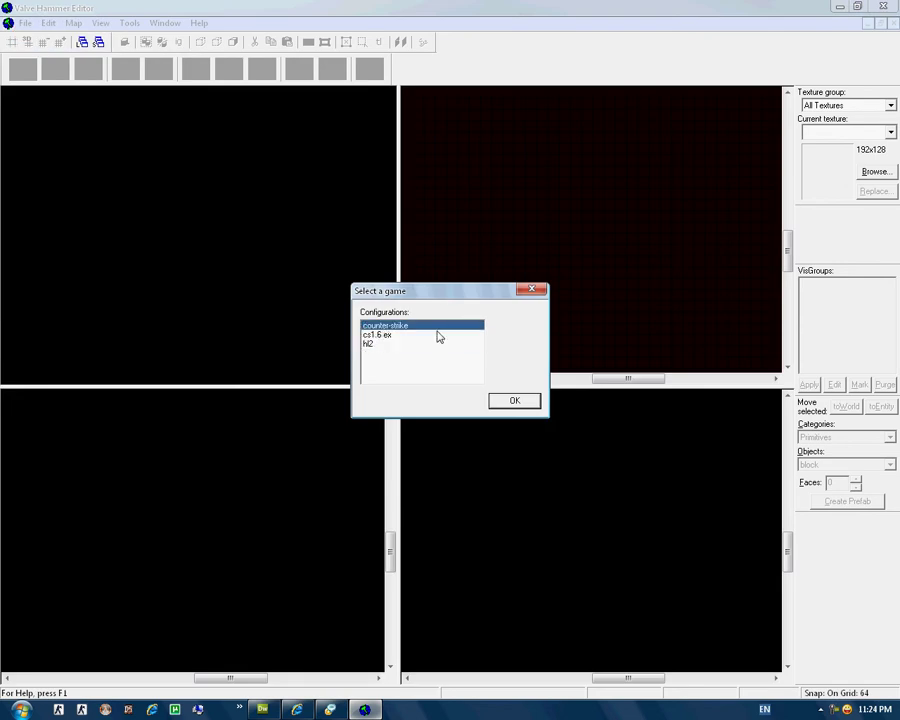
pyautogui.click(511, 401)
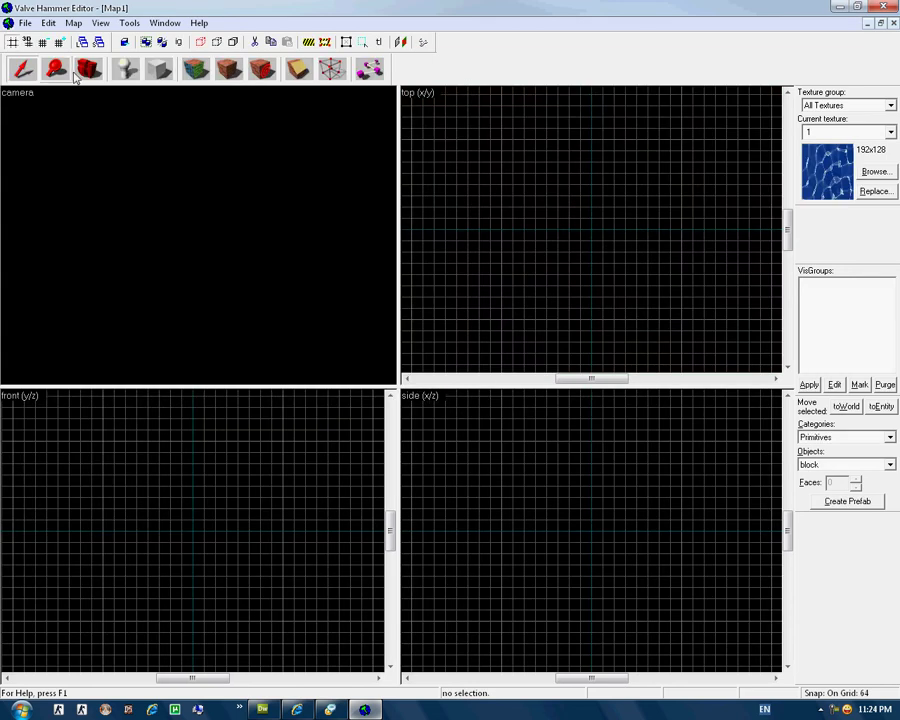
# - Draw a selection box about 320 by 256 units in the top view, shift it upward, and magnify that view
pyautogui.click(20, 70)
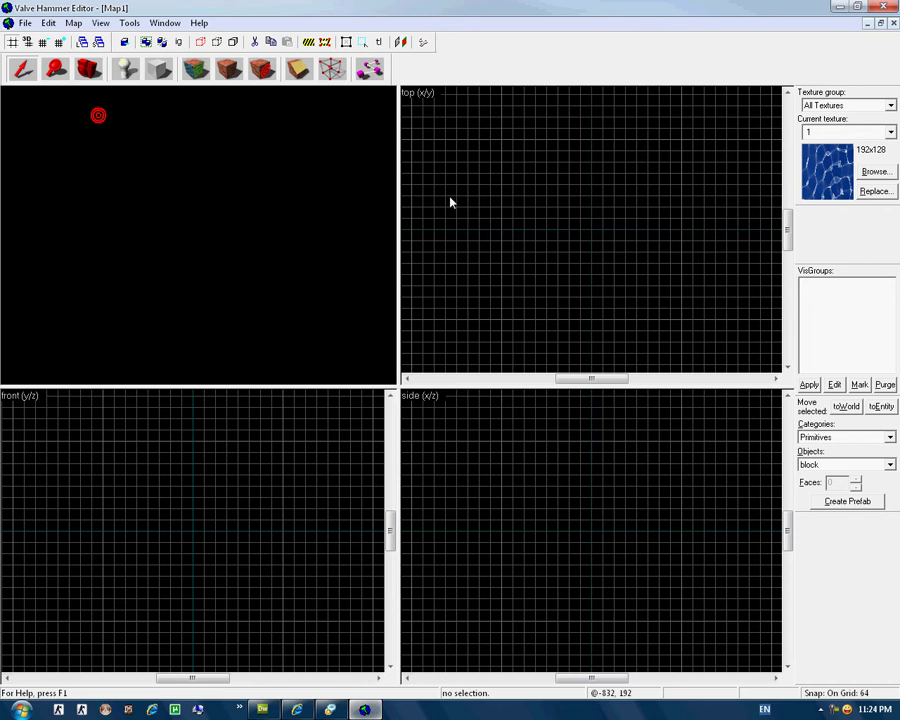
pyautogui.moveTo(499, 154); pyautogui.dragTo(560, 194)
pyautogui.moveTo(525, 176); pyautogui.dragTo(535, 154)
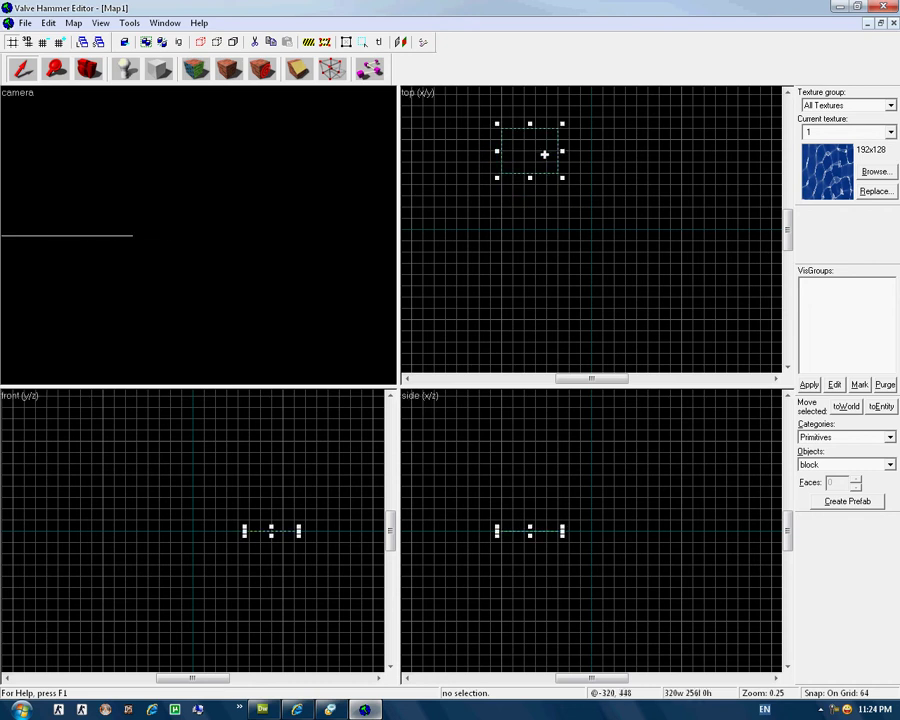
pyautogui.click(68, 70)
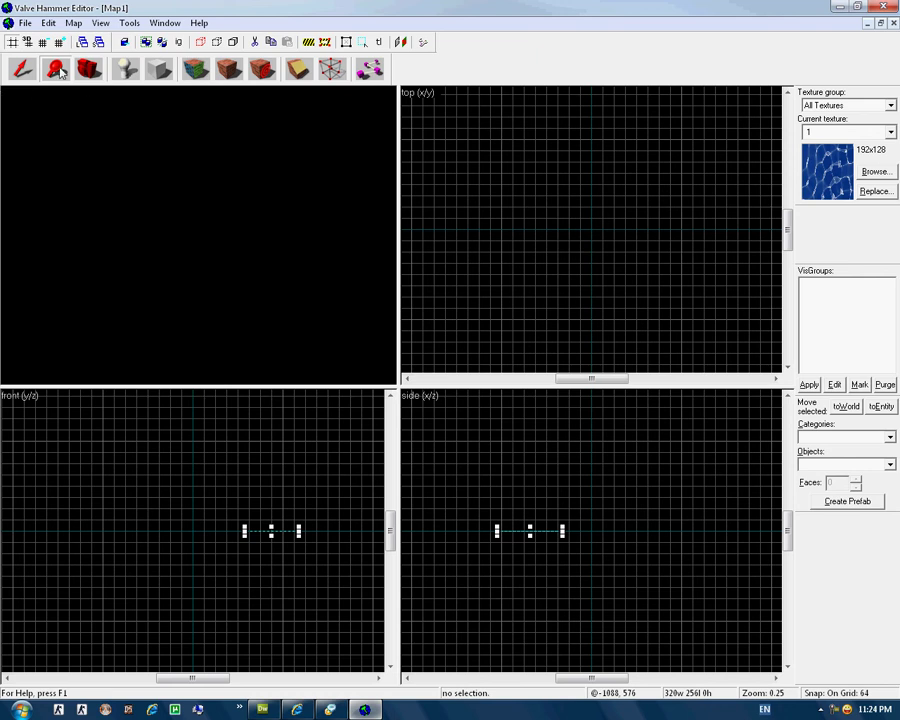
pyautogui.click(514, 124)
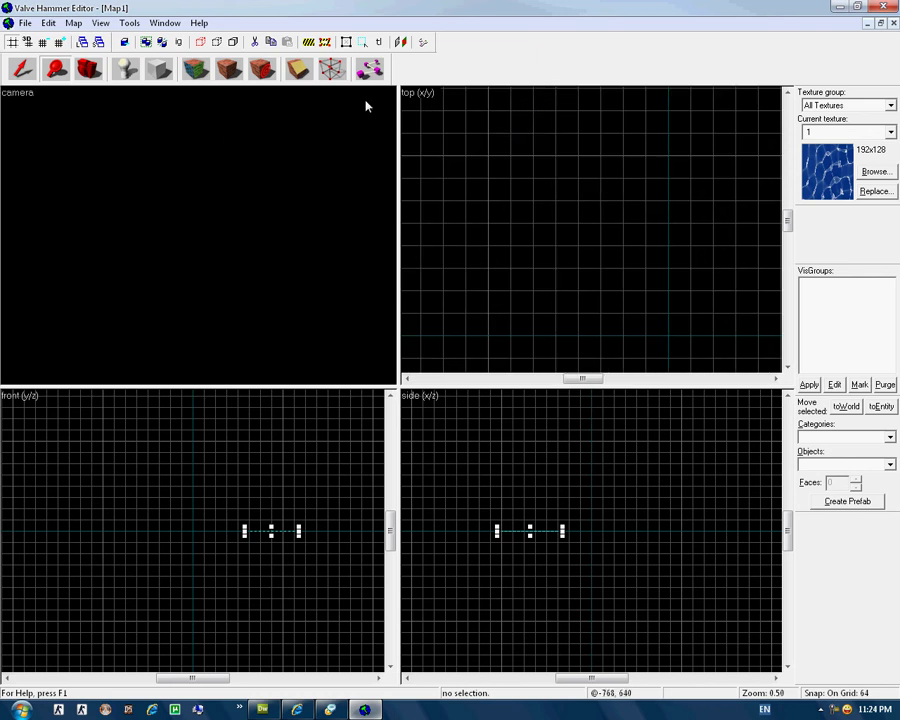
# - Place a camera in the top view, reposition it, and aim its view line at the grid origin
pyautogui.click(93, 70)
pyautogui.moveTo(480, 129); pyautogui.dragTo(530, 233)
pyautogui.moveTo(604, 208); pyautogui.dragTo(604, 241)
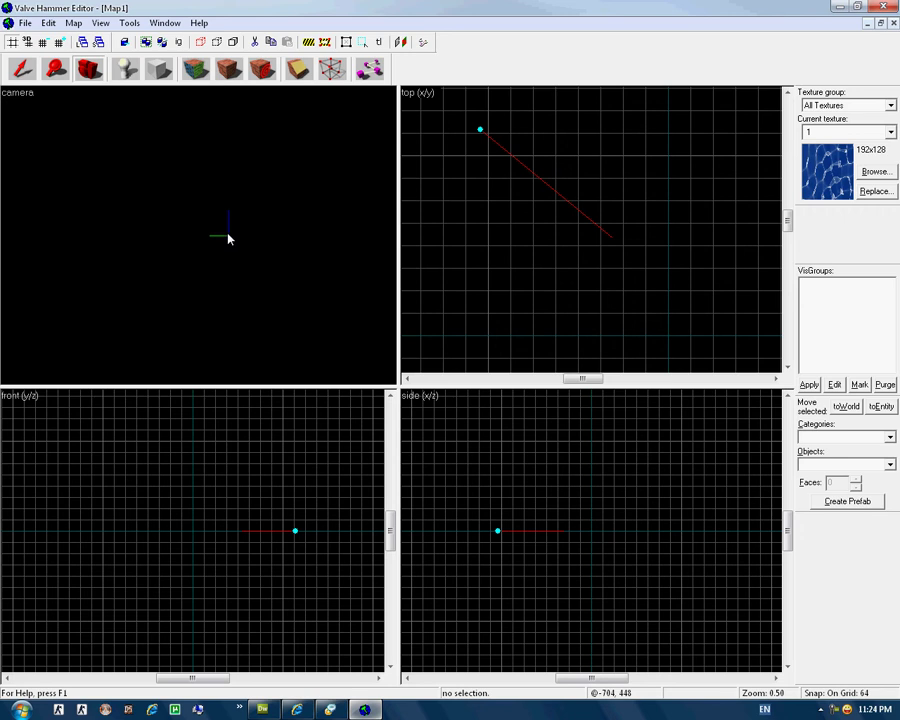
pyautogui.moveTo(481, 129); pyautogui.dragTo(546, 184)
pyautogui.moveTo(613, 235); pyautogui.dragTo(667, 333)
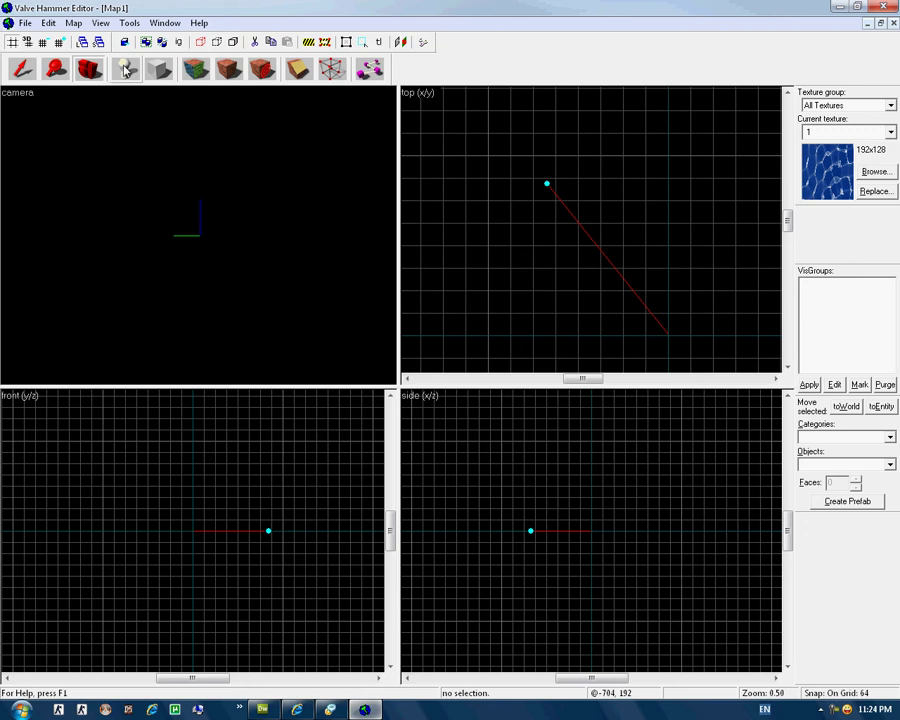
# - Look over the entity, block and texture application tools, including the Face Properties settings
pyautogui.click(125, 68)
pyautogui.click(157, 69)
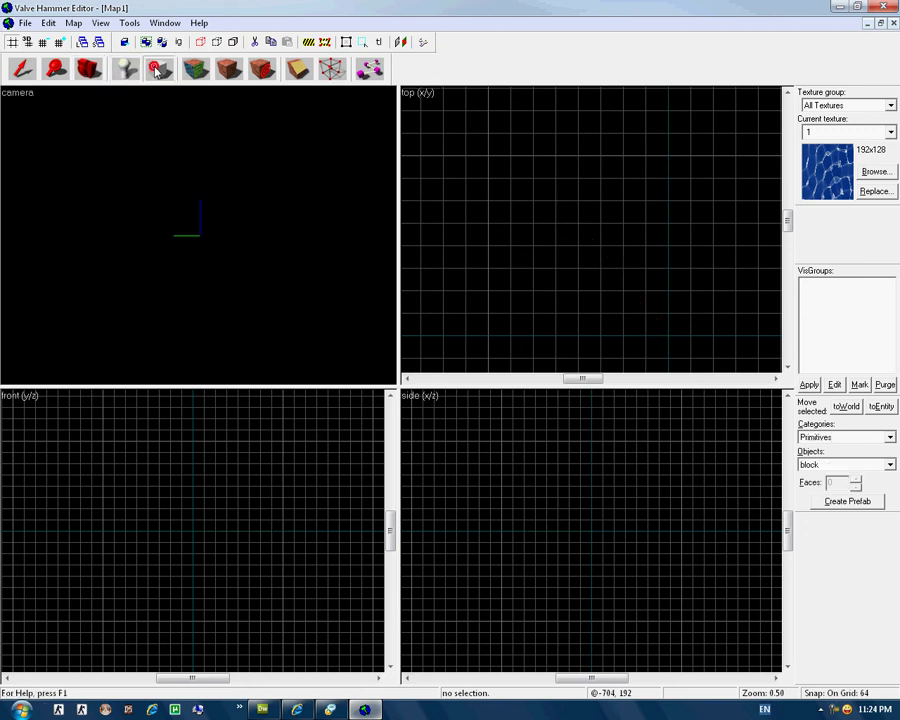
pyautogui.click(199, 67)
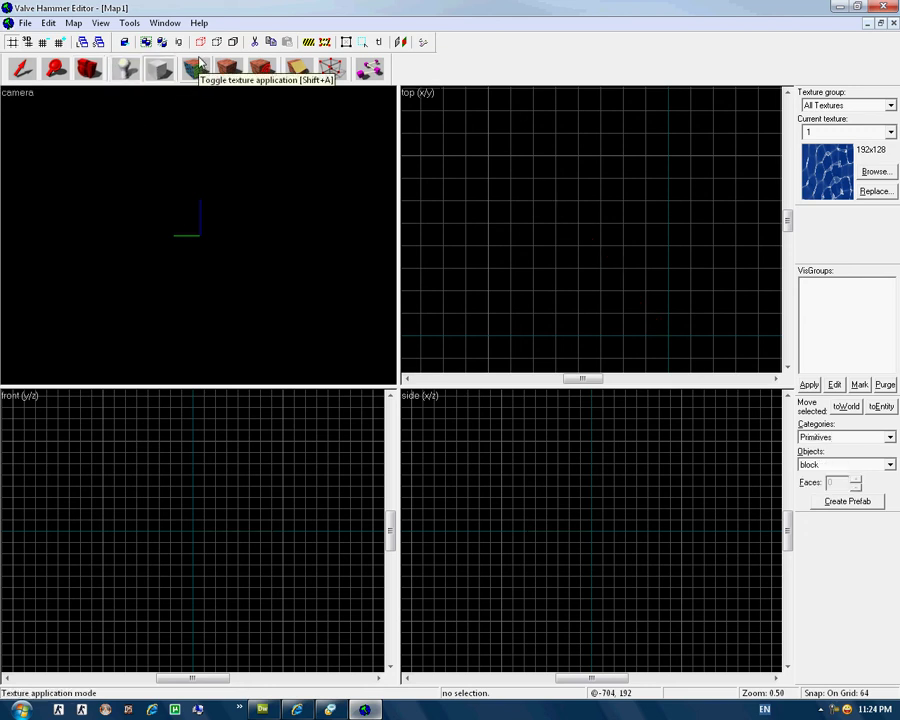
pyautogui.click(199, 67)
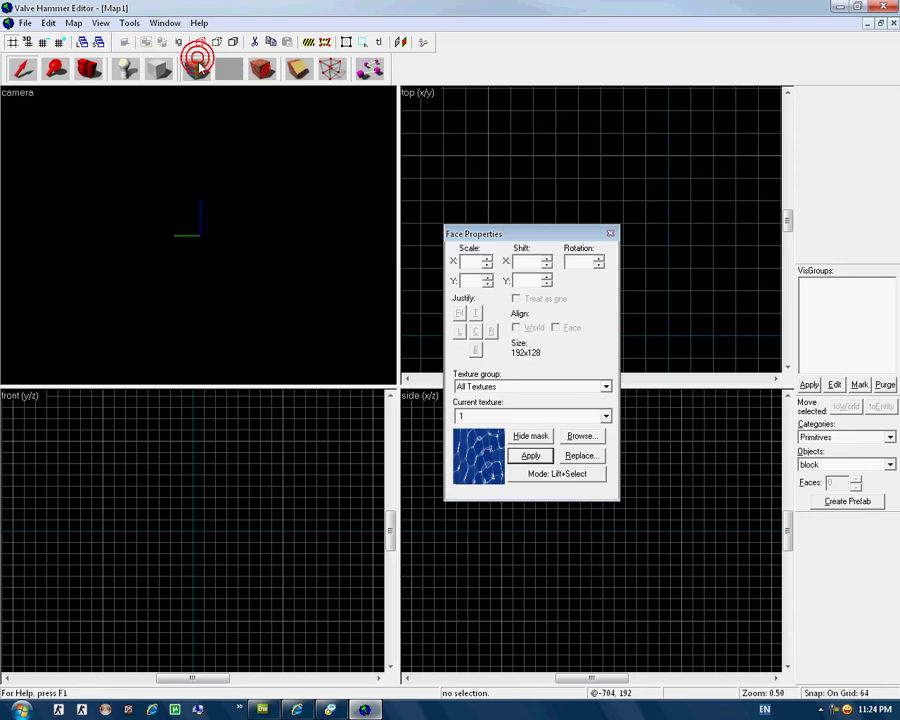
pyautogui.click(609, 235)
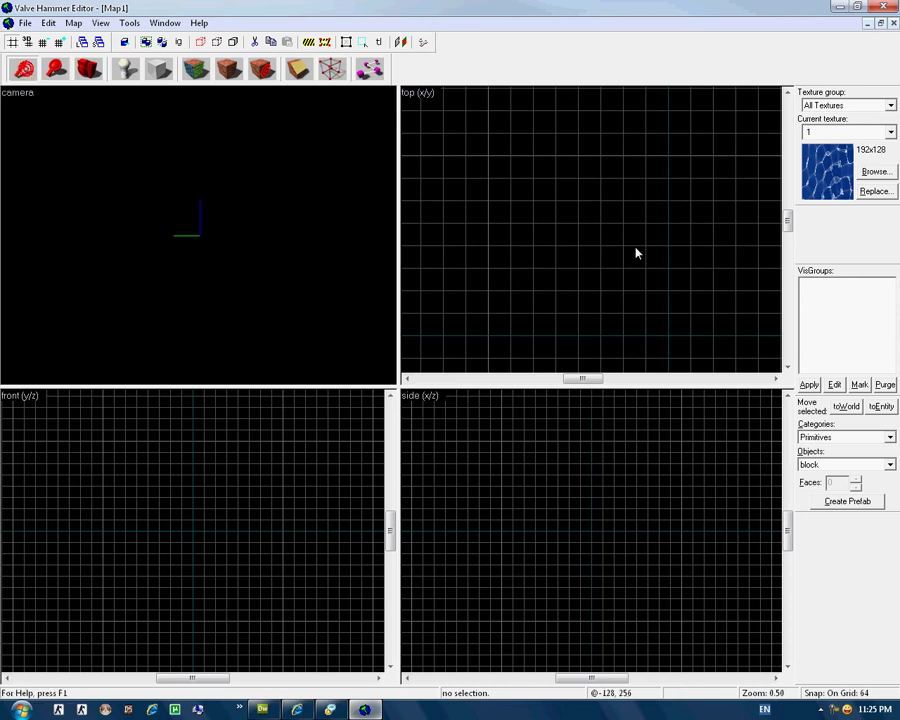
# - Draw a block outline 1536 units wide, 2048 long and 64 high in the top view with the Block tool
pyautogui.scroll(-5, 635, 252)
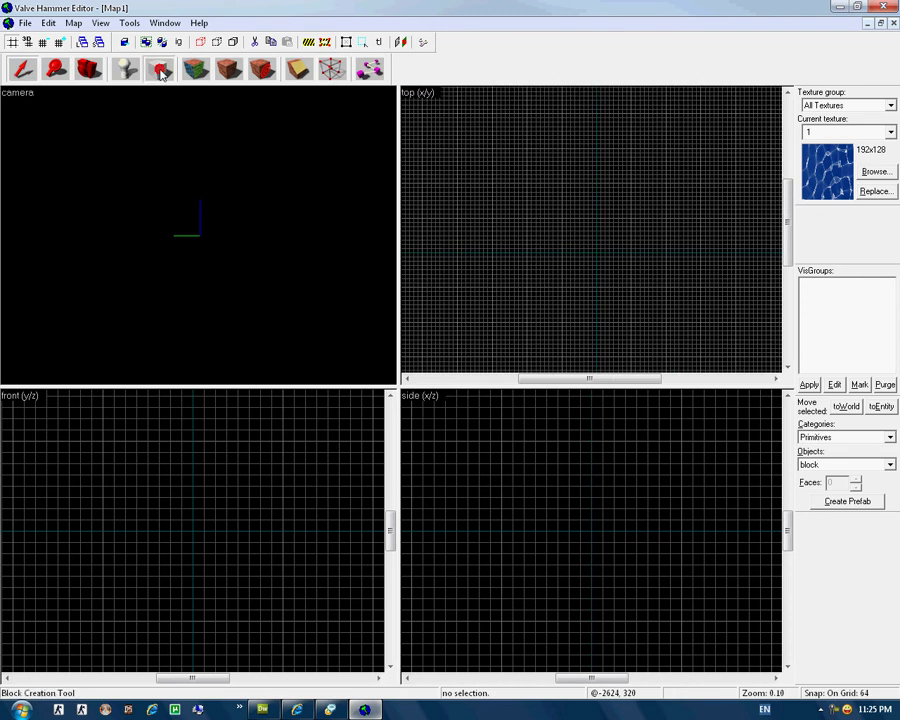
pyautogui.click(156, 67)
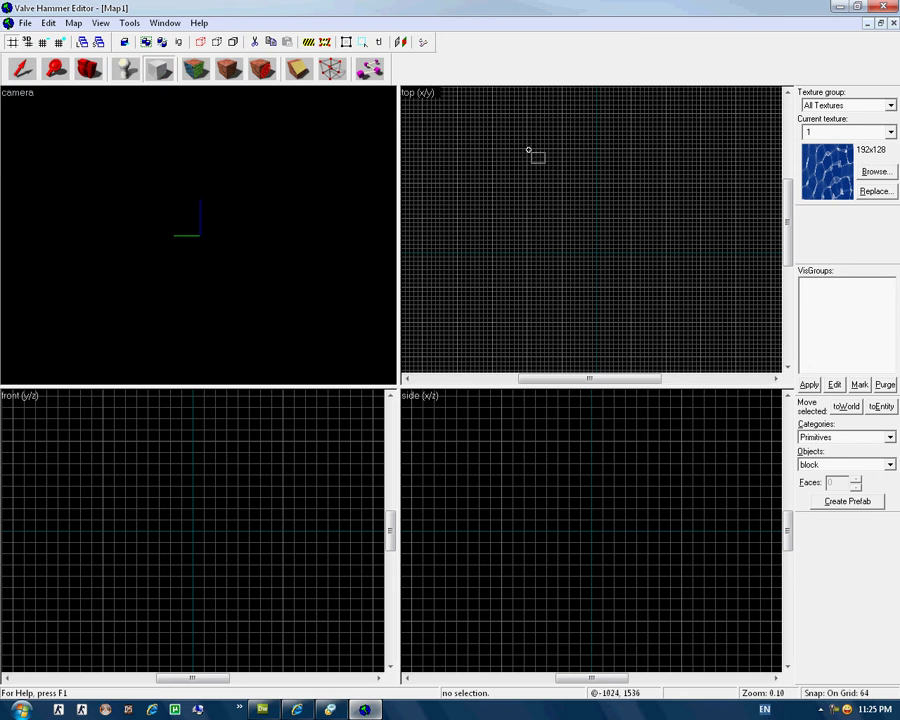
pyautogui.moveTo(527, 150); pyautogui.dragTo(632, 287)
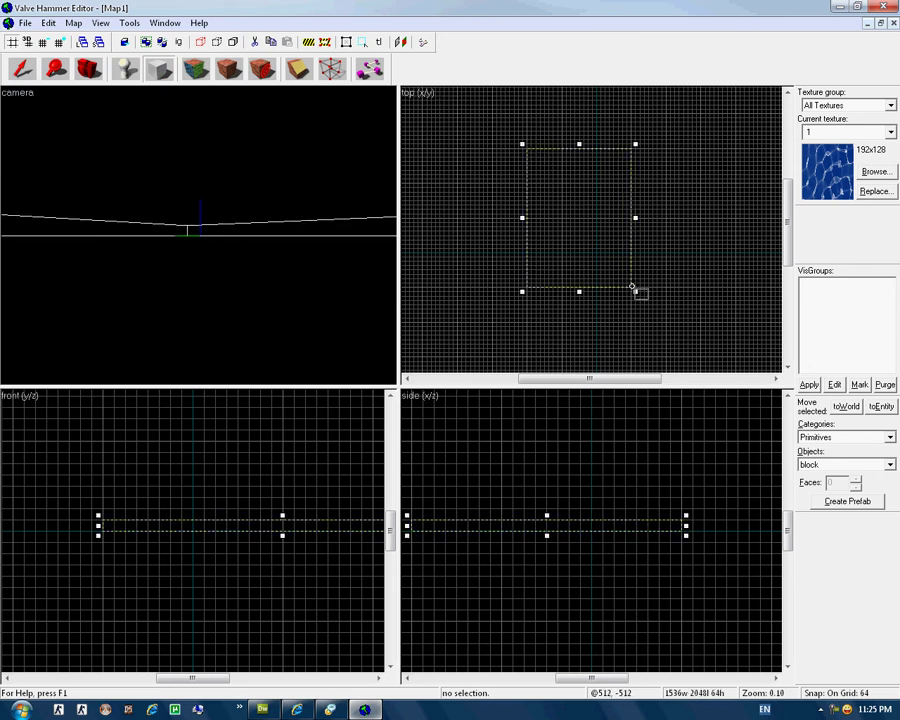
pyautogui.press('z')
pyautogui.press('s')
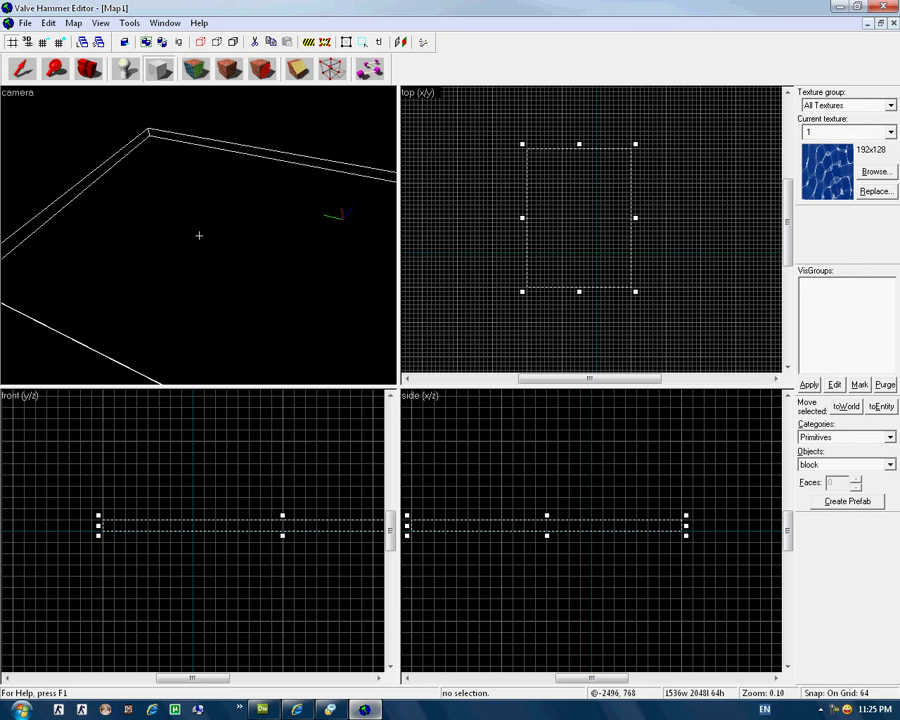
pyautogui.press('z')
pyautogui.press('z')
pyautogui.moveTo(199, 235); pyautogui.dragTo(199, 235)
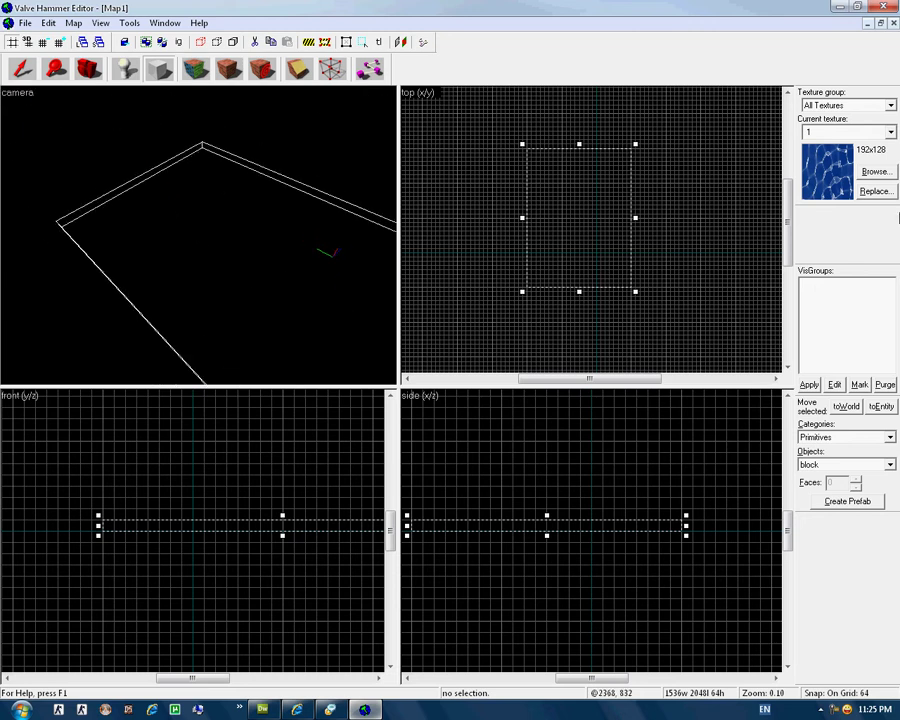
# - Filter the texture browser by "wall" and choose WallGrit01 as the current texture
pyautogui.click(874, 174)
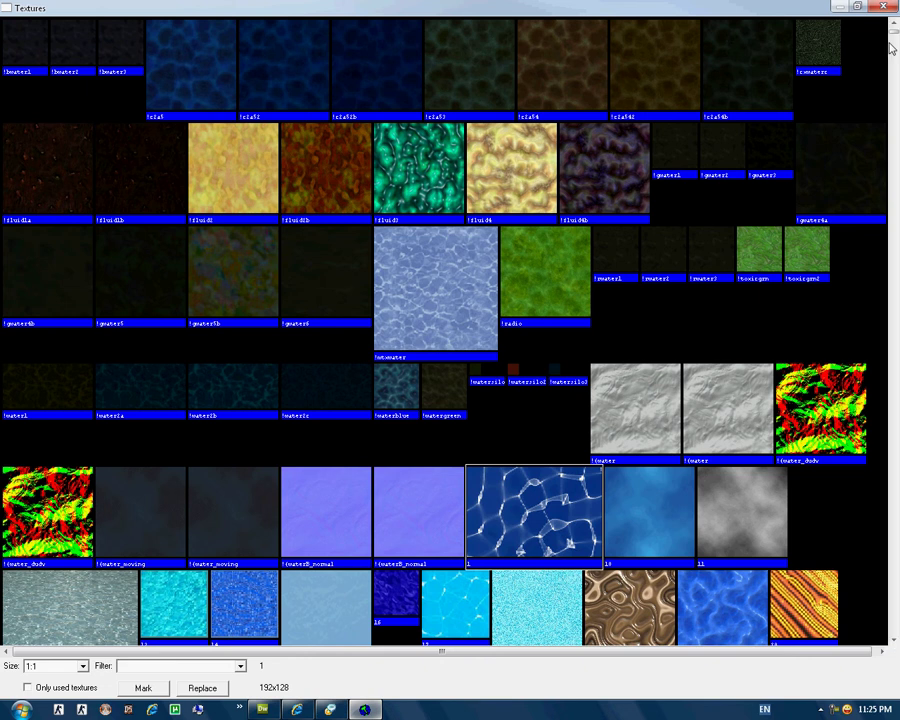
pyautogui.click(140, 665)
pyautogui.write('wall')
pyautogui.press('Return')
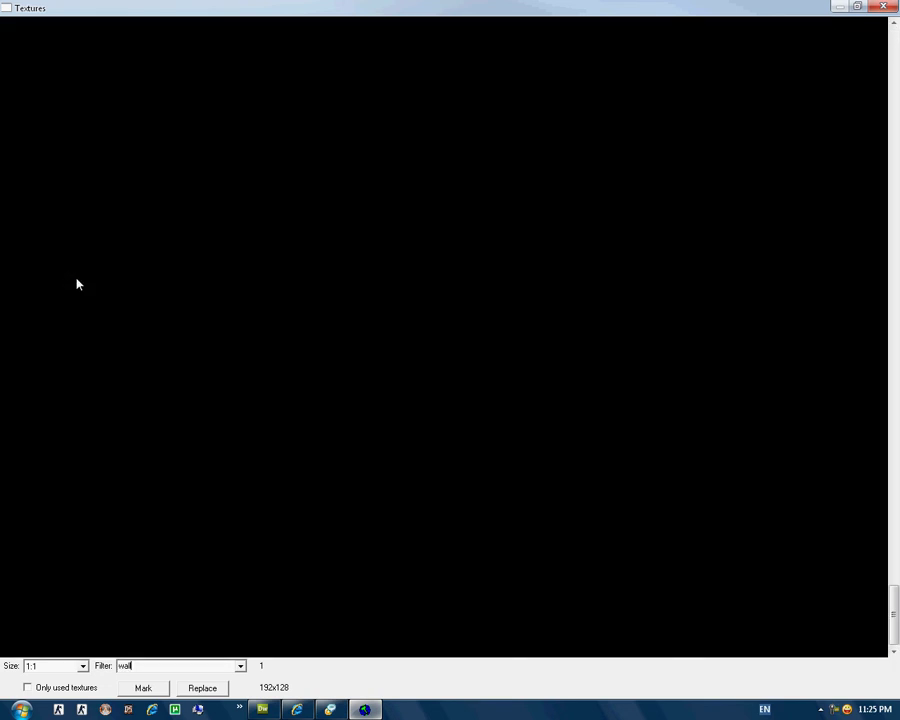
pyautogui.doubleClick(121, 341)
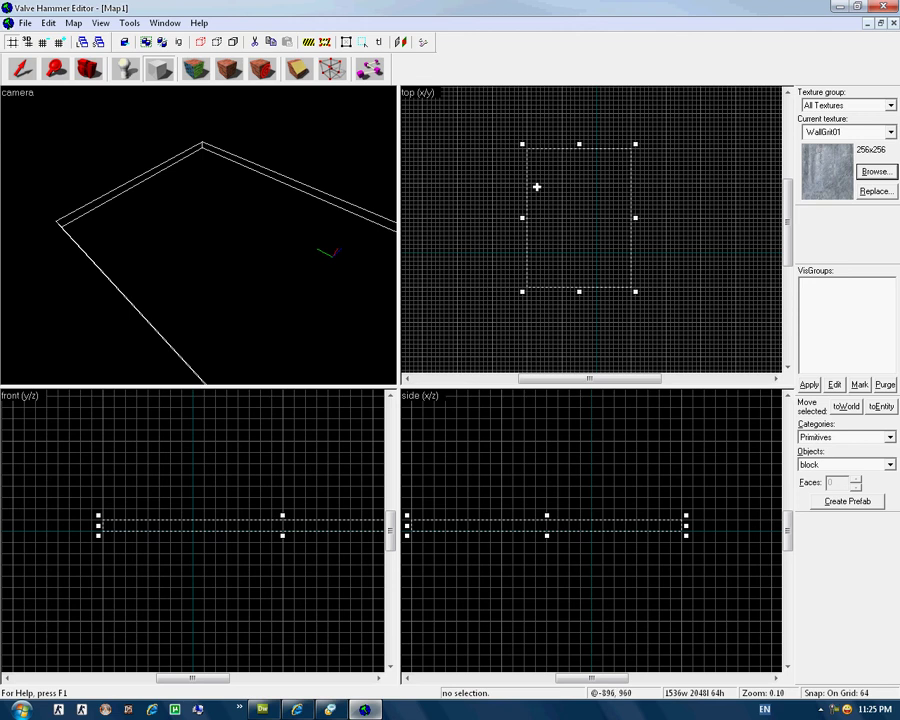
# - Create the solid block from the drawn outline and check it in the 3D view
pyautogui.press('Return')
pyautogui.press('z')
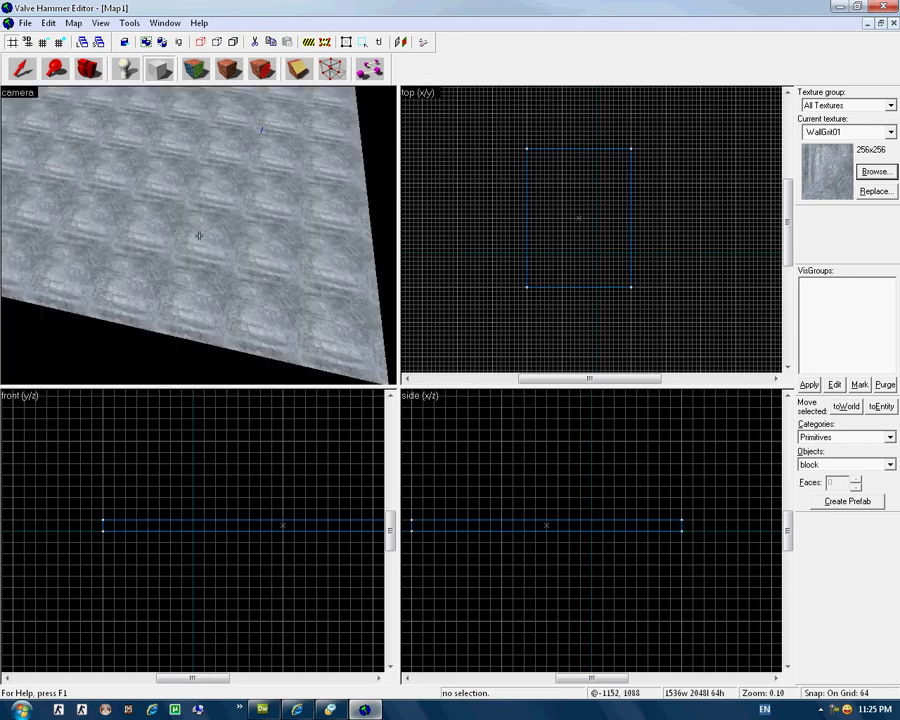
pyautogui.scroll(-6, 199, 235)
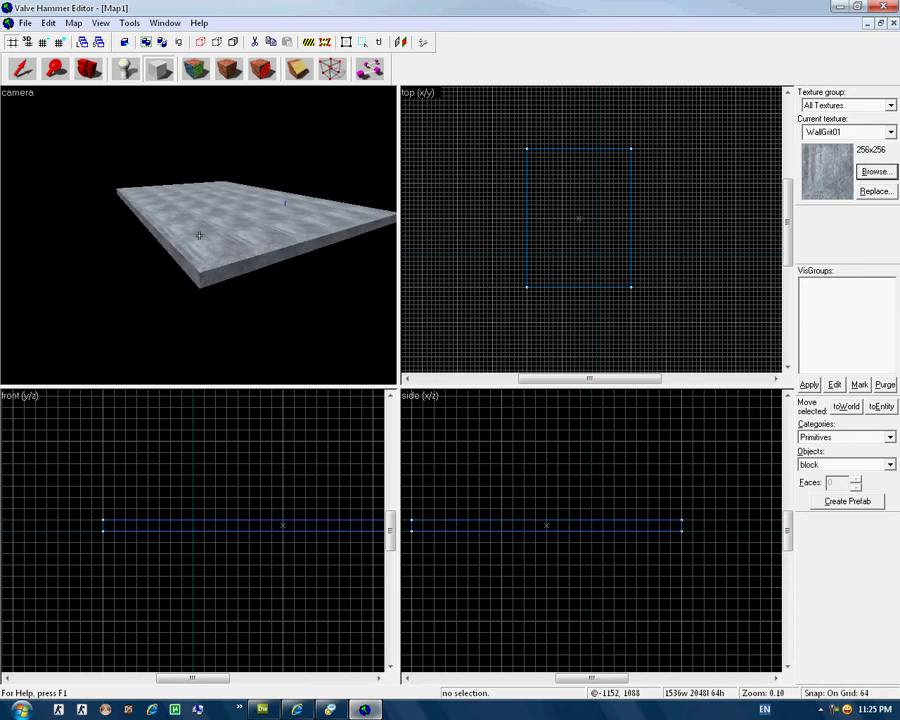
pyautogui.press('a')
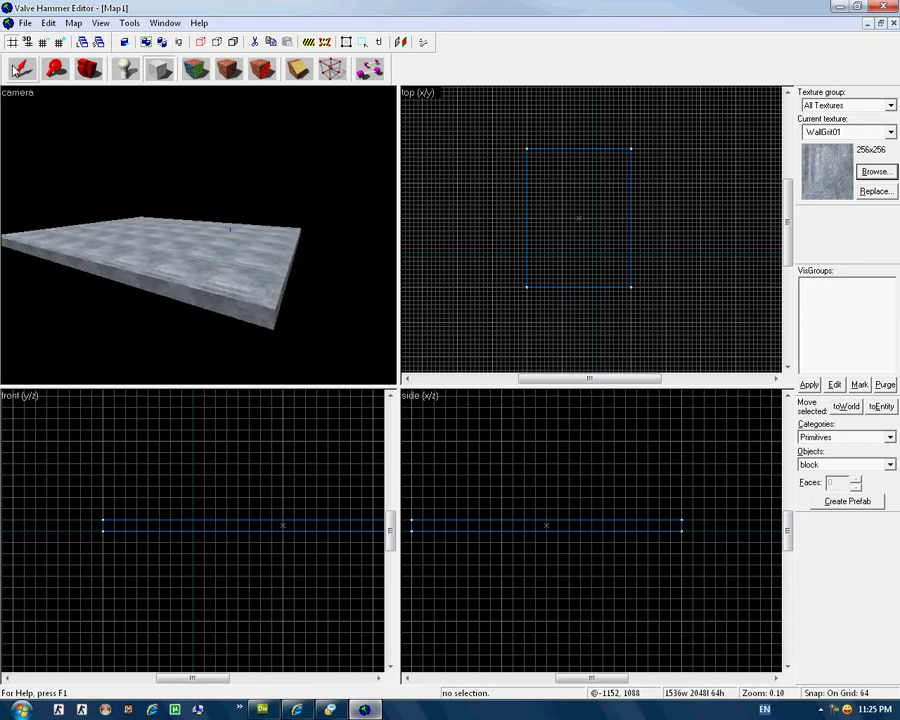
# - Select the block and raise its top edge in the side view to a height of 640 units
pyautogui.click(15, 67)
pyautogui.click(161, 262)
pyautogui.press('z')
pyautogui.press('w')
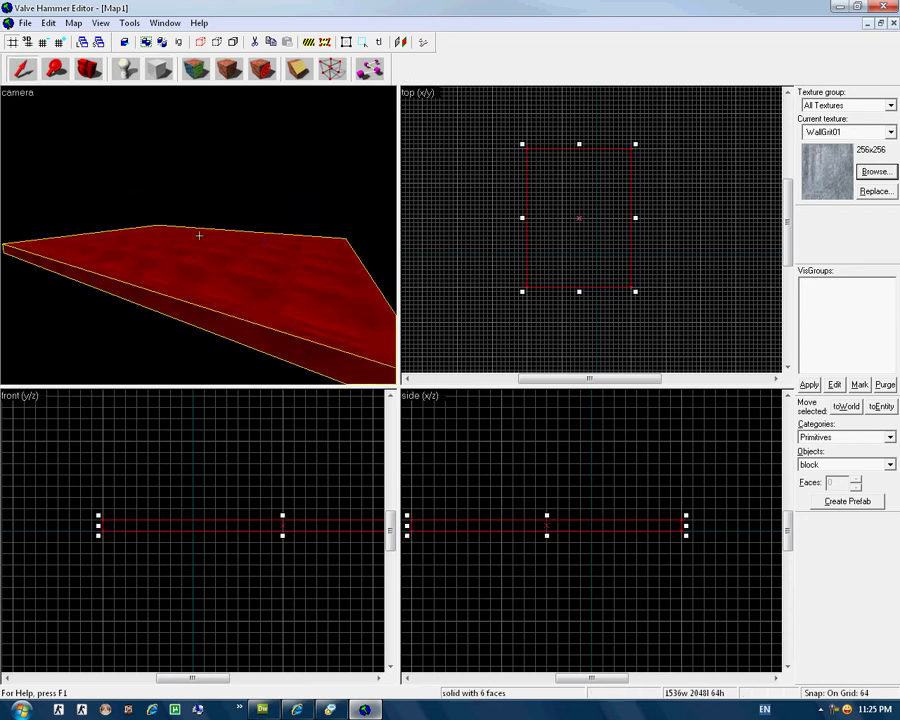
pyautogui.press('a')
pyautogui.press('w')
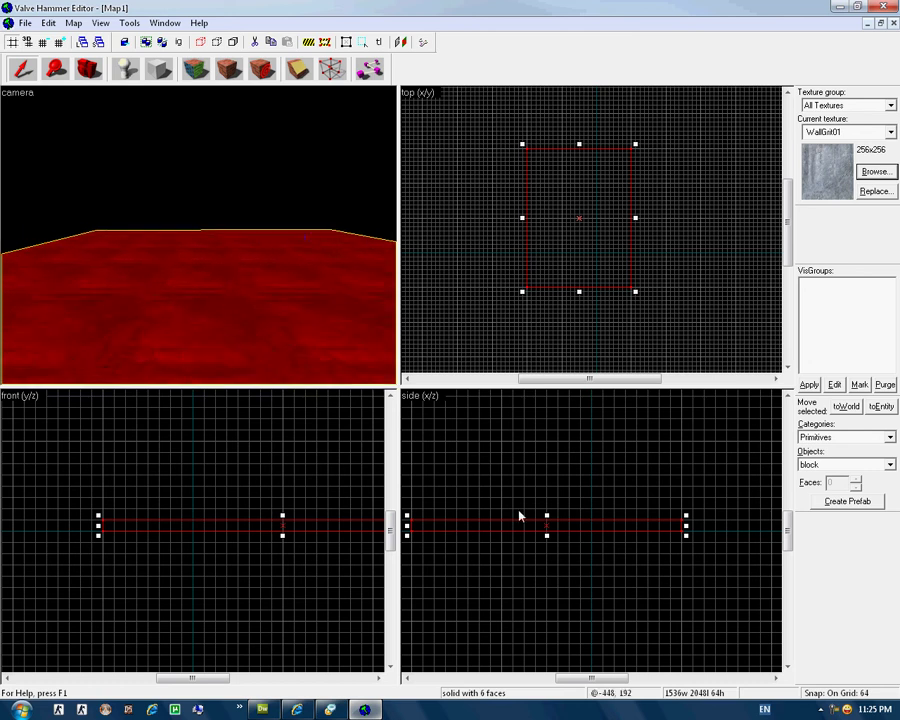
pyautogui.scroll(-3, 519, 516)
pyautogui.moveTo(534, 518); pyautogui.dragTo(534, 456)
pyautogui.press('Down')
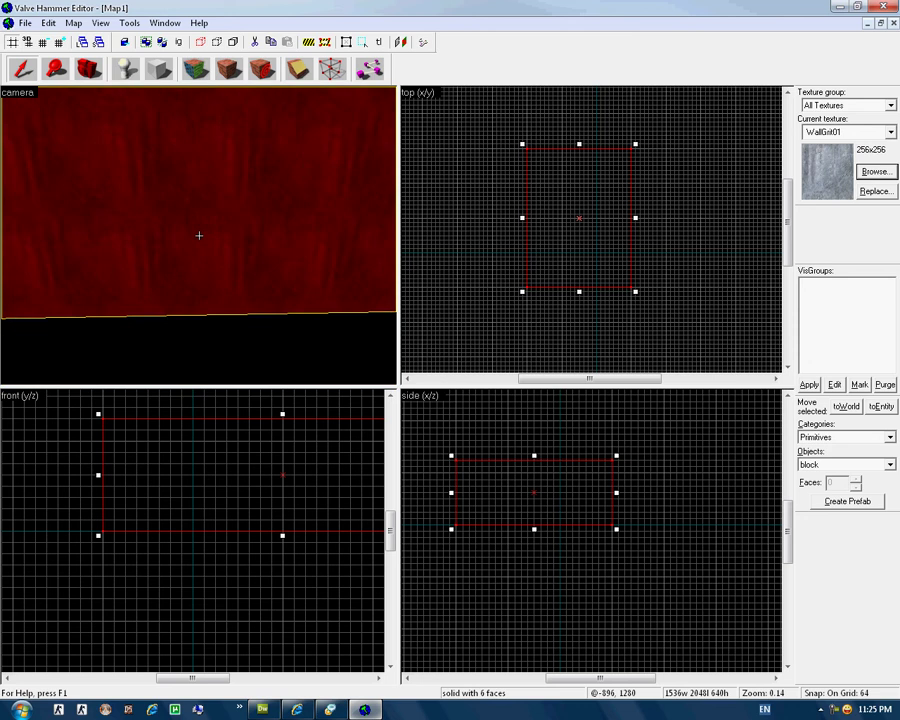
# - Hollow the selected block with walls 32 units thick and check the room's interior in the 3D view
pyautogui.click(129, 23)
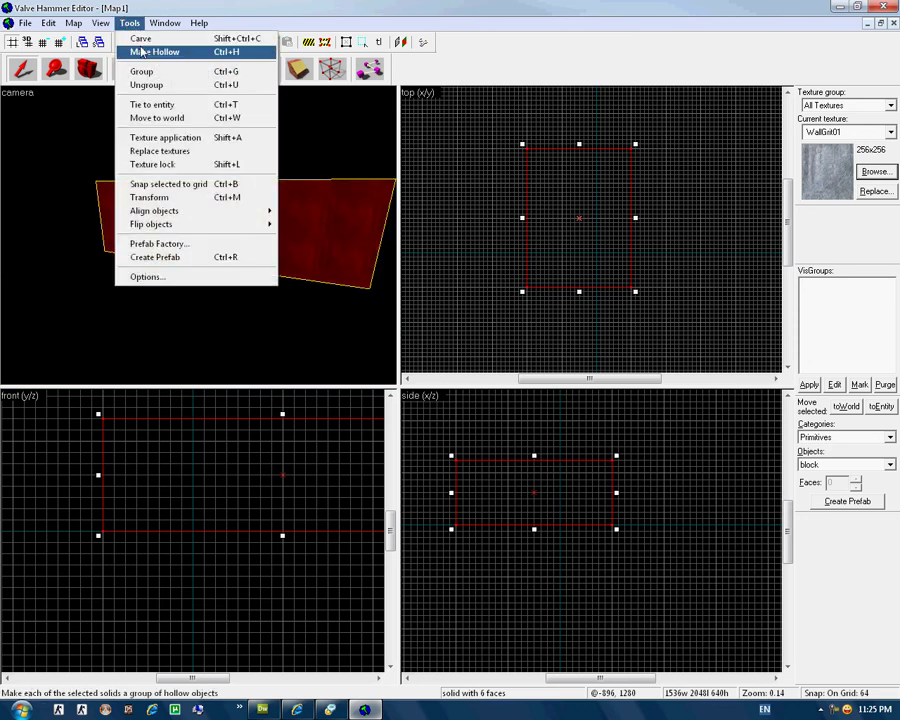
pyautogui.click(143, 51)
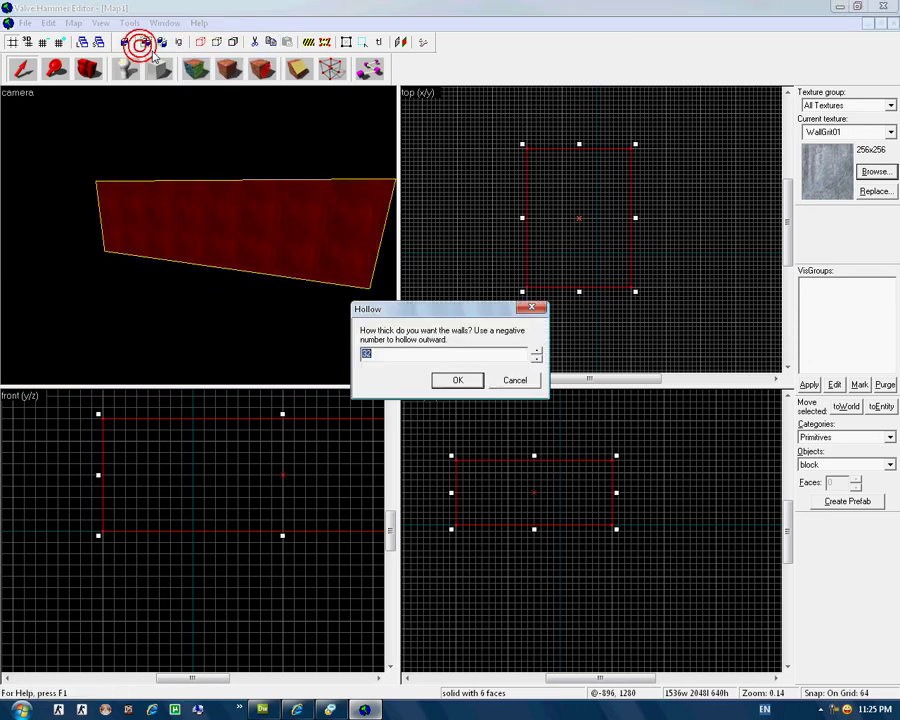
pyautogui.click(469, 382)
pyautogui.press('z')
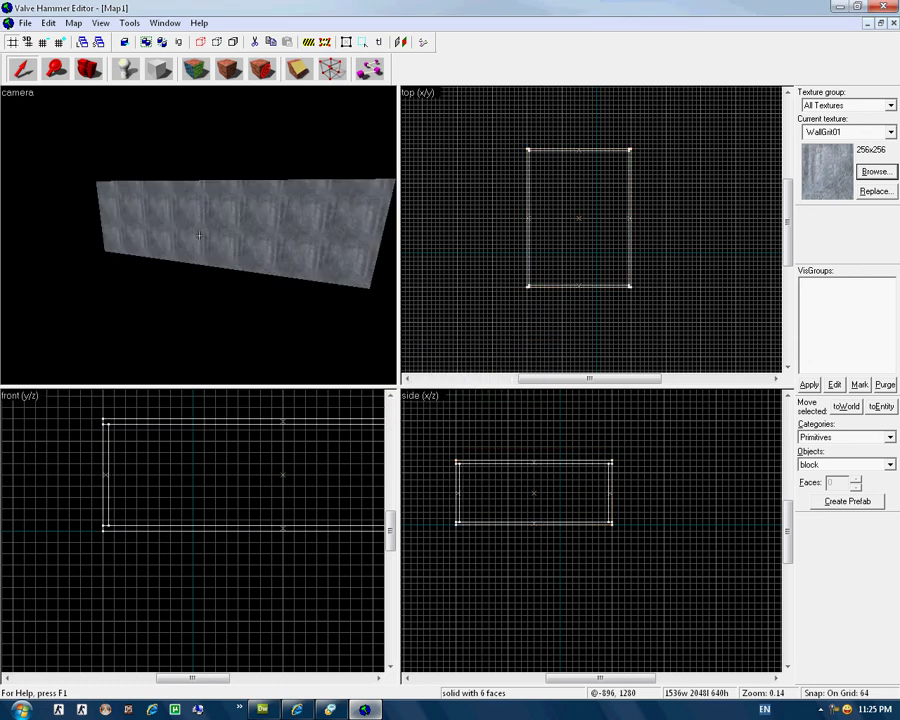
pyautogui.press('w')
pyautogui.press('w')
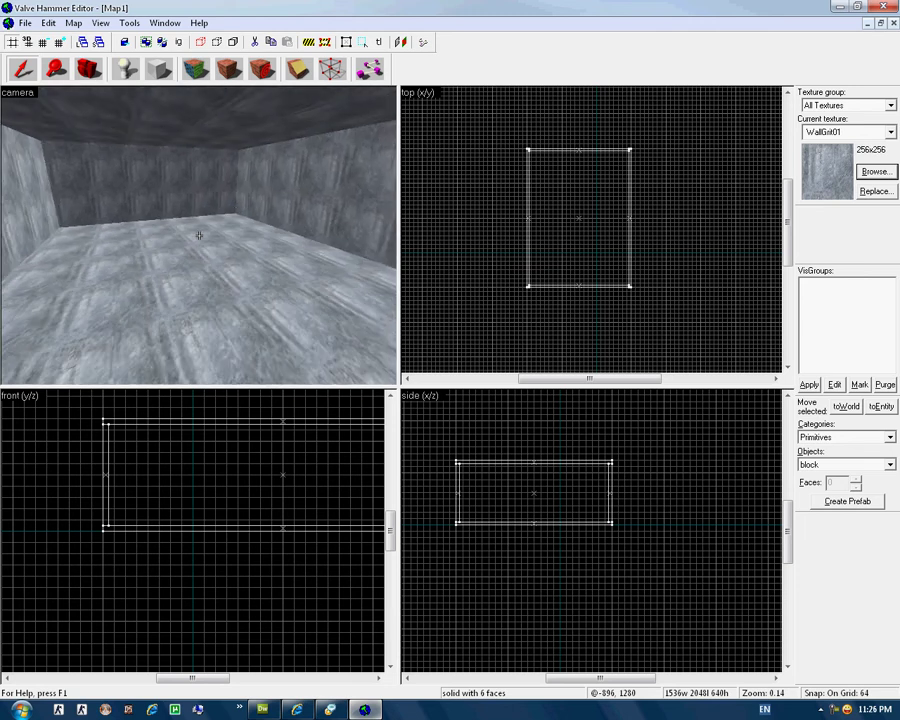
pyautogui.press('z')
pyautogui.moveTo(222, 258); pyautogui.dragTo(200, 240)
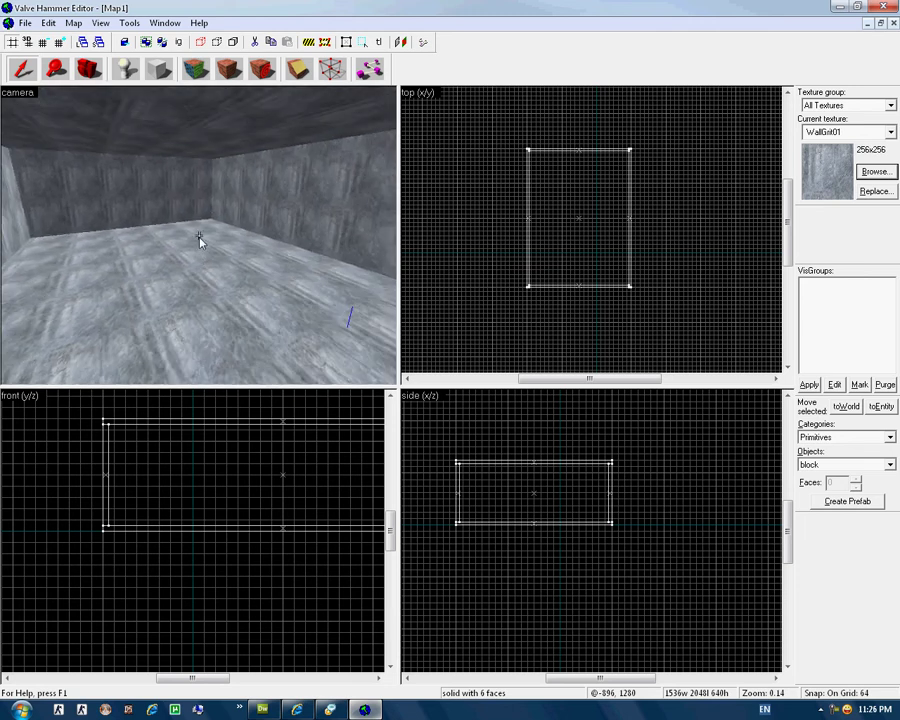
pyautogui.press('z')
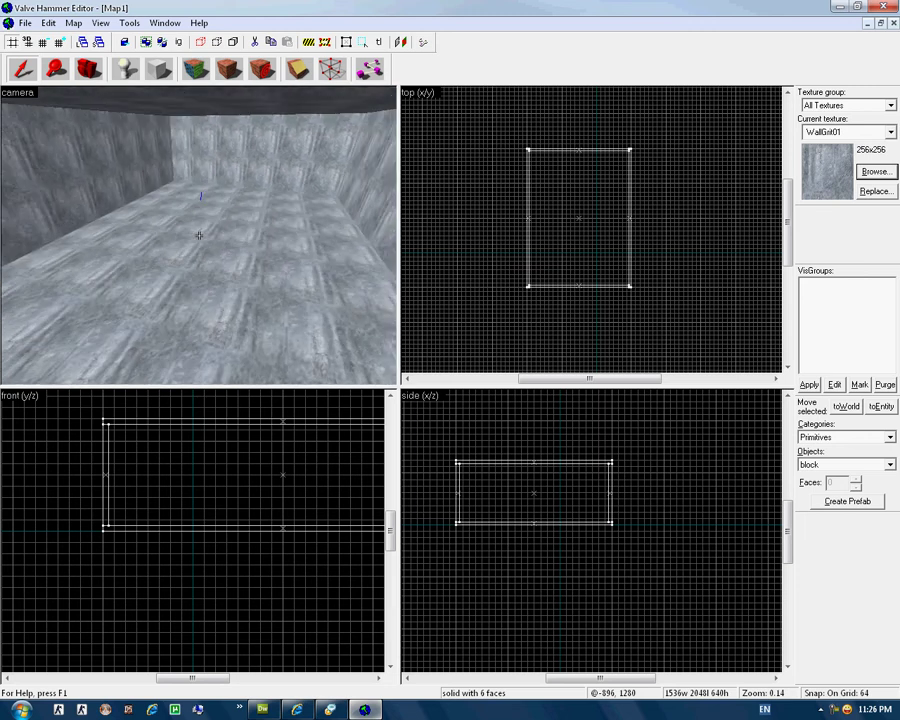
pyautogui.press('z')
# - Place an info_player_start entity on the room's floor in the 3D view with the Entity tool
pyautogui.click(123, 72)
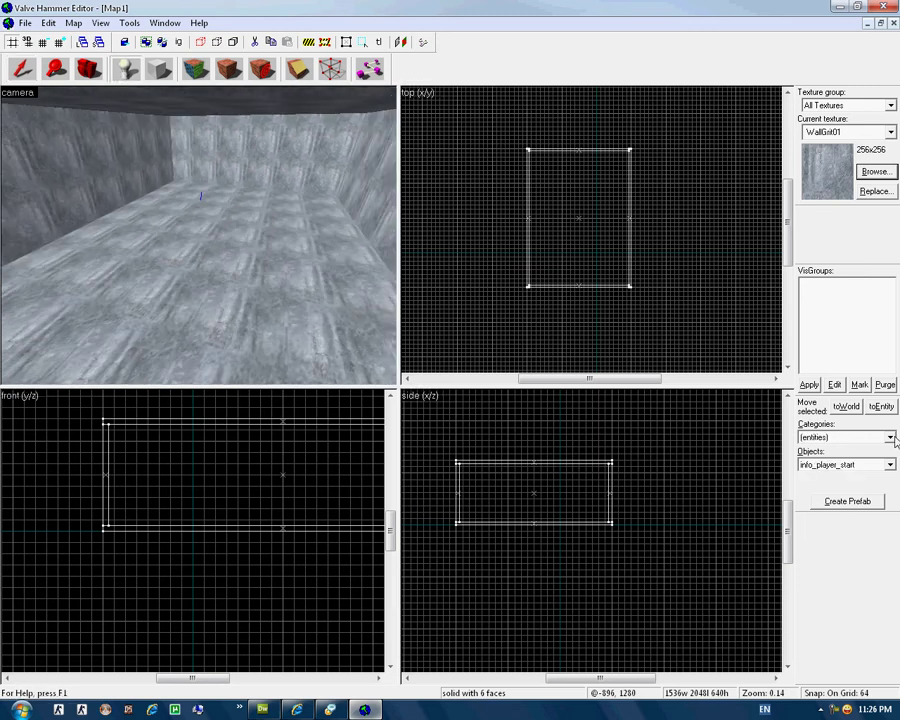
pyautogui.click(830, 465)
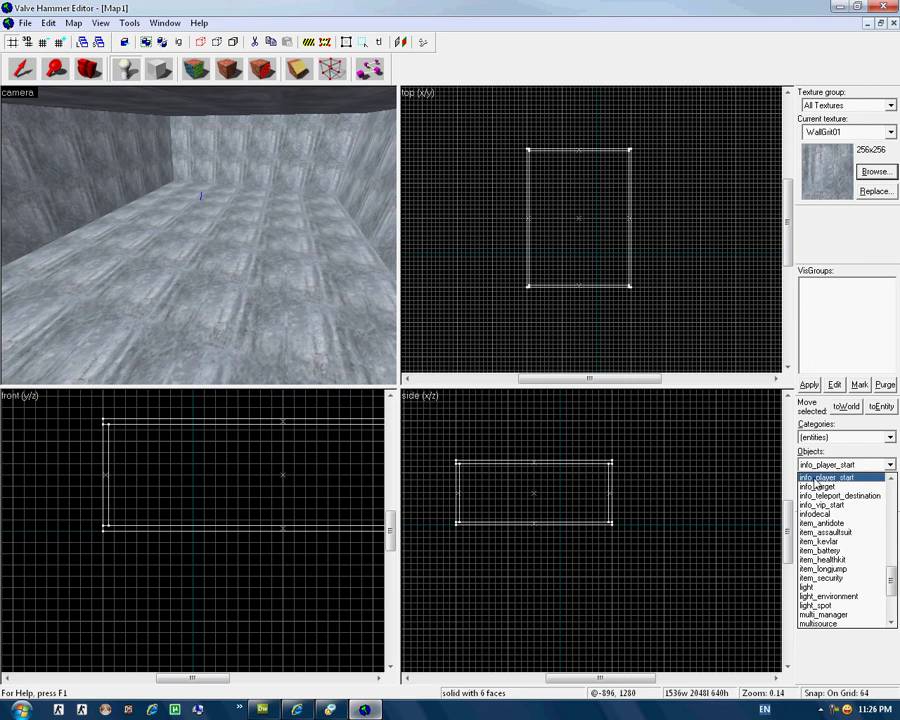
pyautogui.click(846, 477)
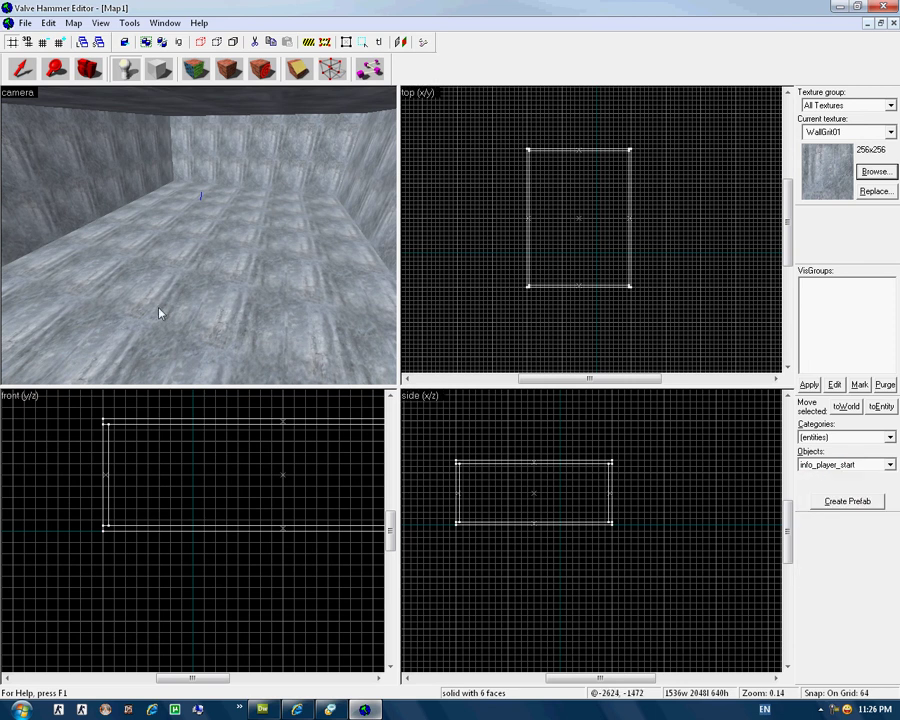
pyautogui.click(191, 262)
pyautogui.scroll(4, 208, 210)
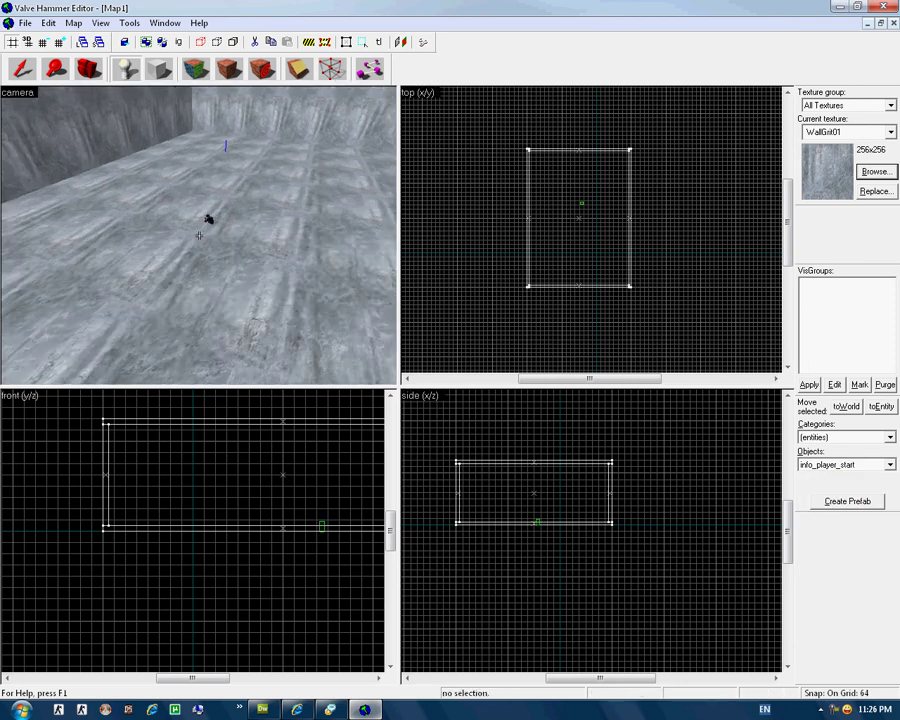
# - Select the info_player_start entity and raise it in the front view so it stands above the floor
pyautogui.press('z')
pyautogui.press('s')
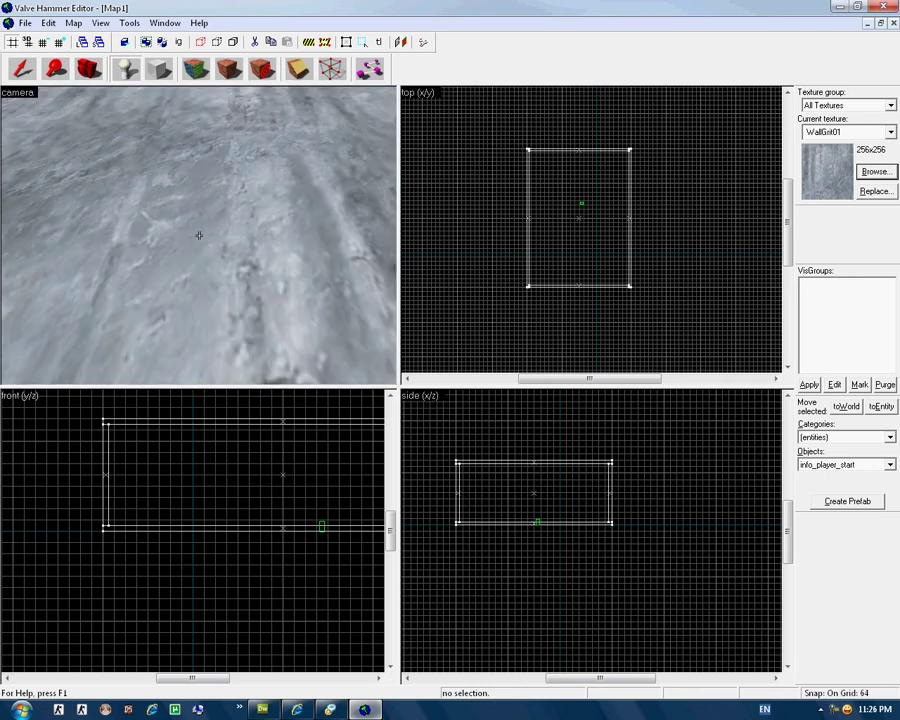
pyautogui.press('z')
pyautogui.click(22, 68)
pyautogui.click(218, 210)
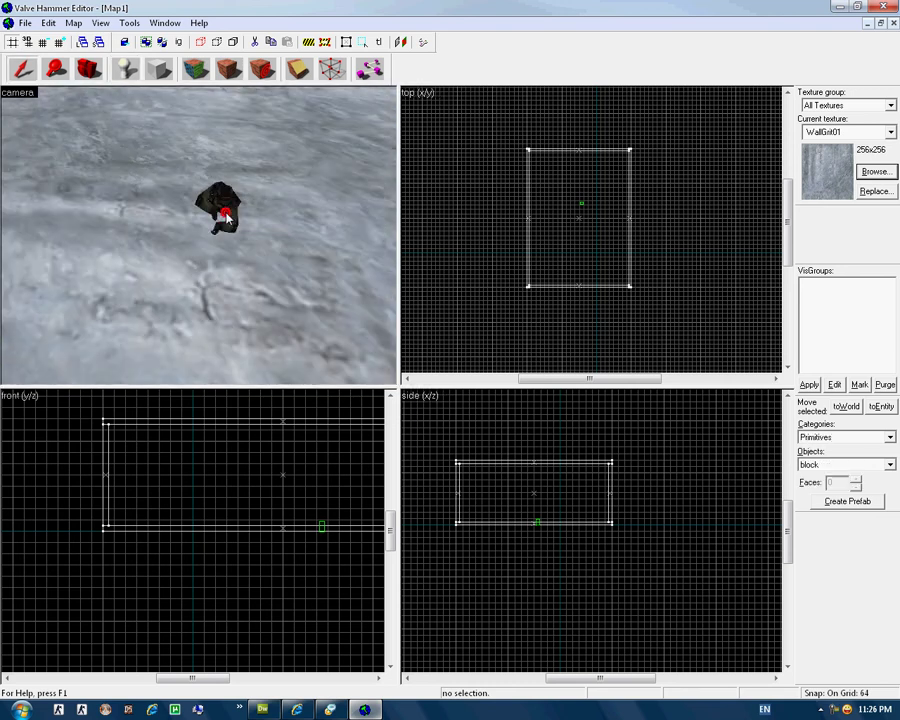
pyautogui.moveTo(322, 521); pyautogui.dragTo(324, 507)
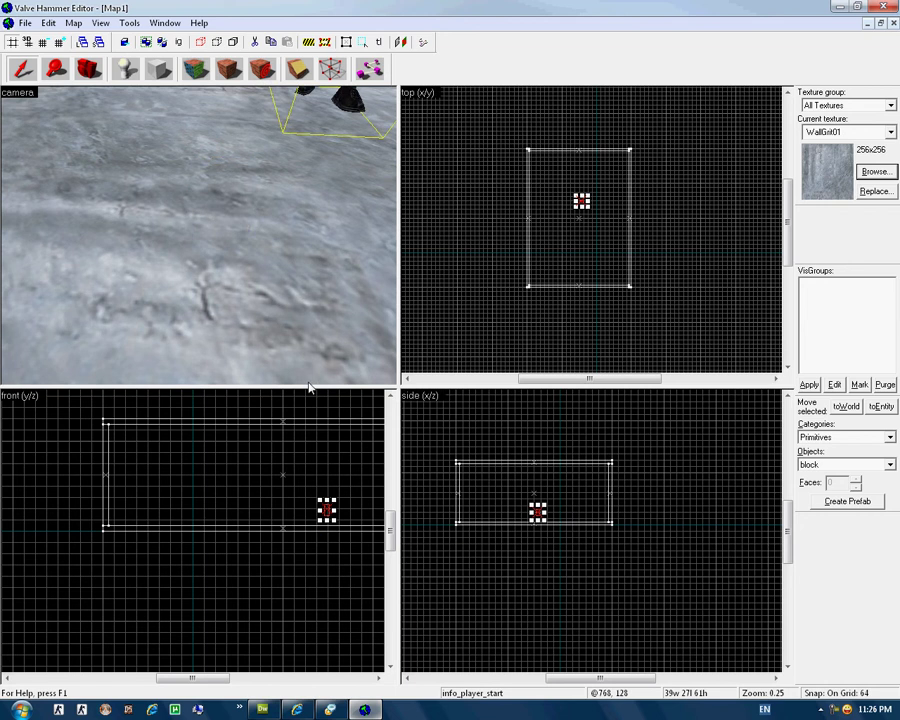
pyautogui.press('z')
pyautogui.press('s')
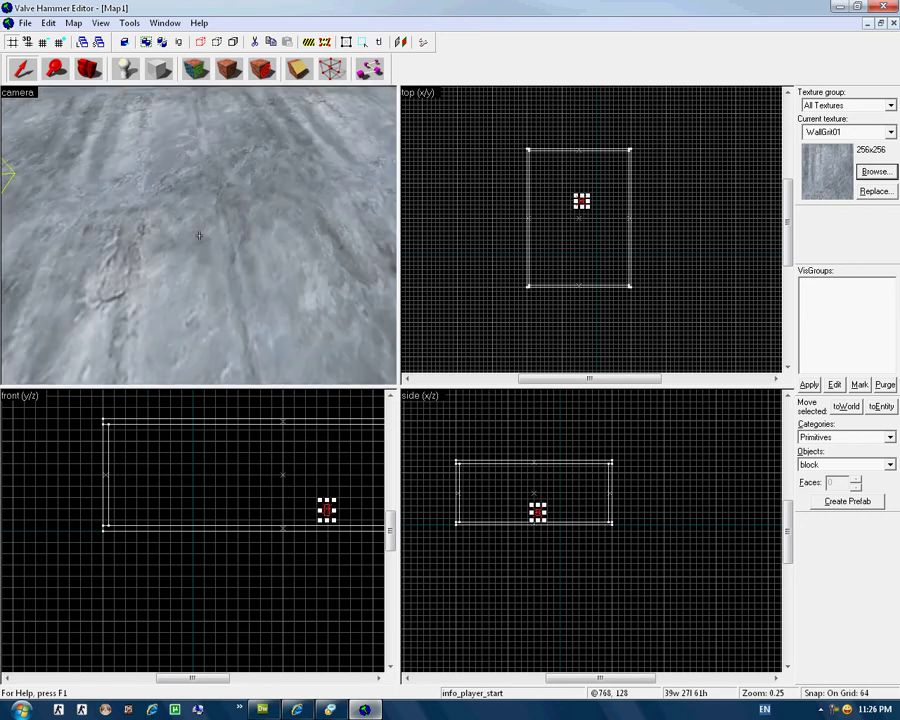
pyautogui.press('z')
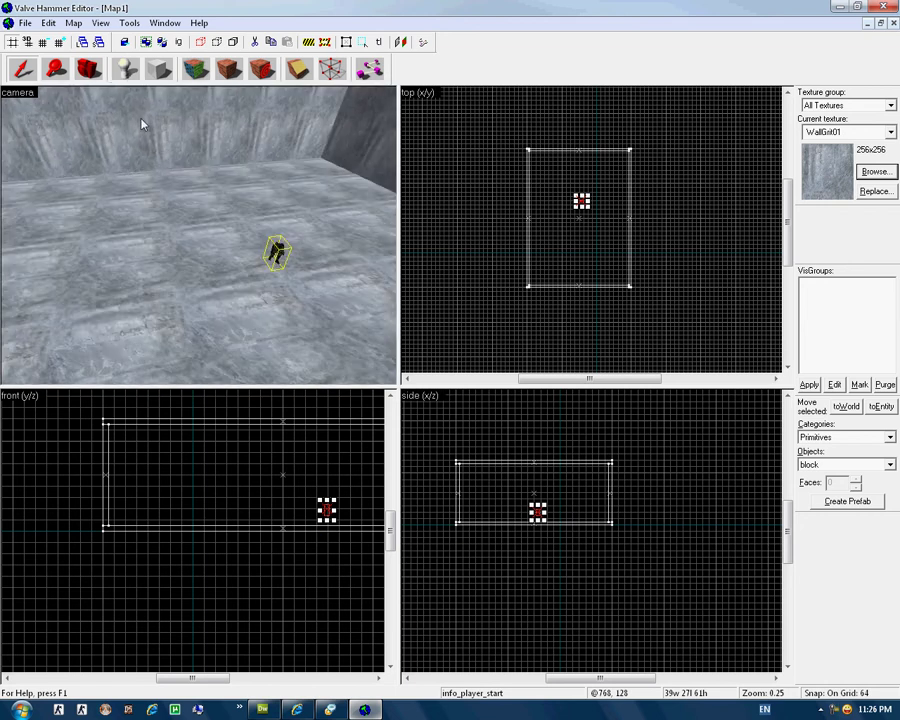
# - Activate the Entity tool and choose light as the entity type
pyautogui.click(124, 66)
pyautogui.click(884, 466)
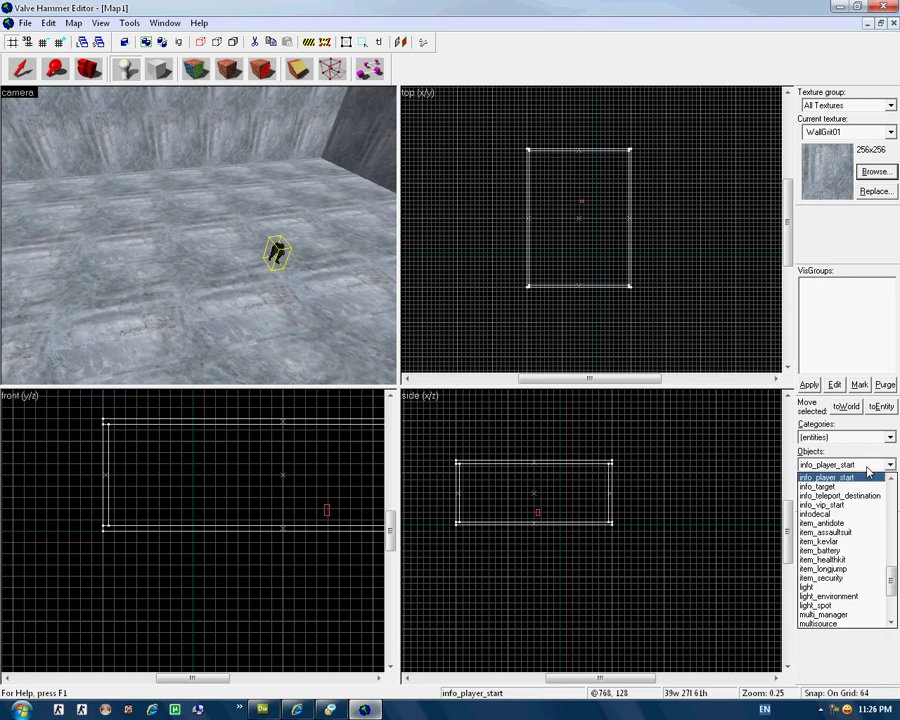
pyautogui.press('l')
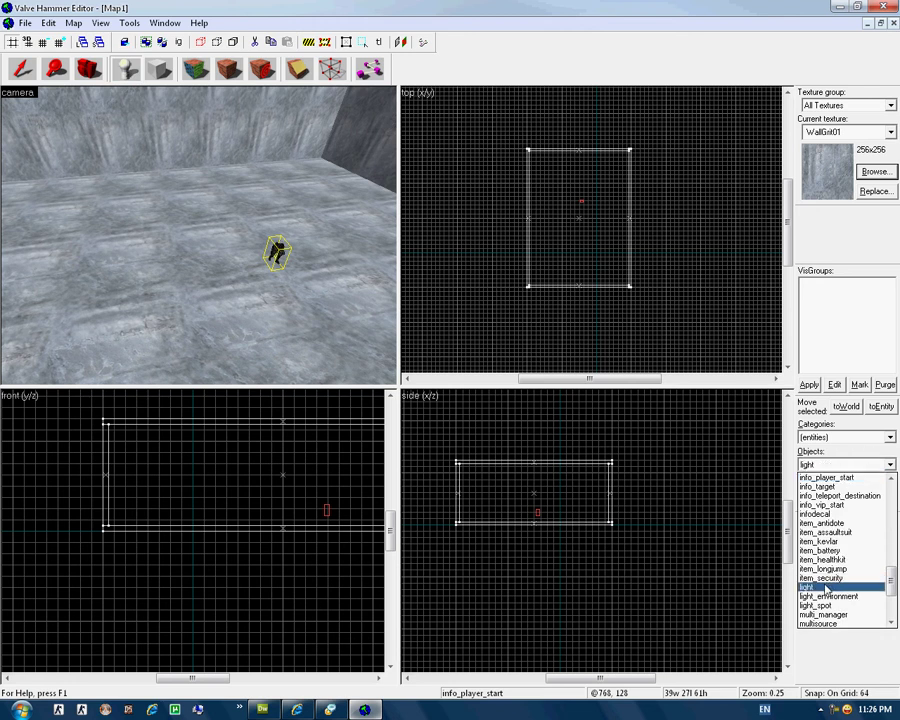
pyautogui.click(826, 587)
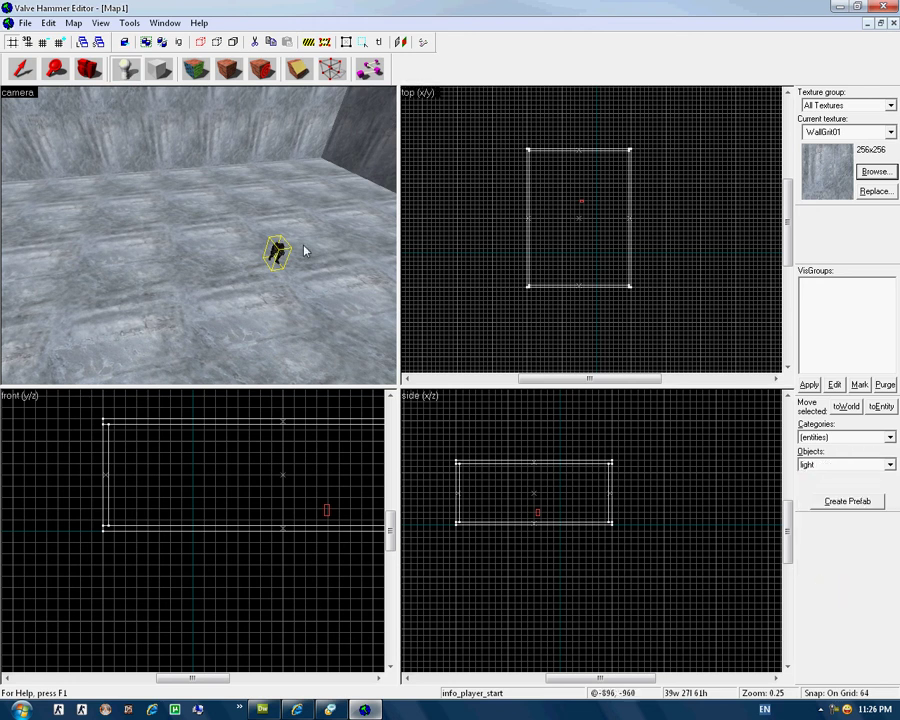
pyautogui.click(817, 465)
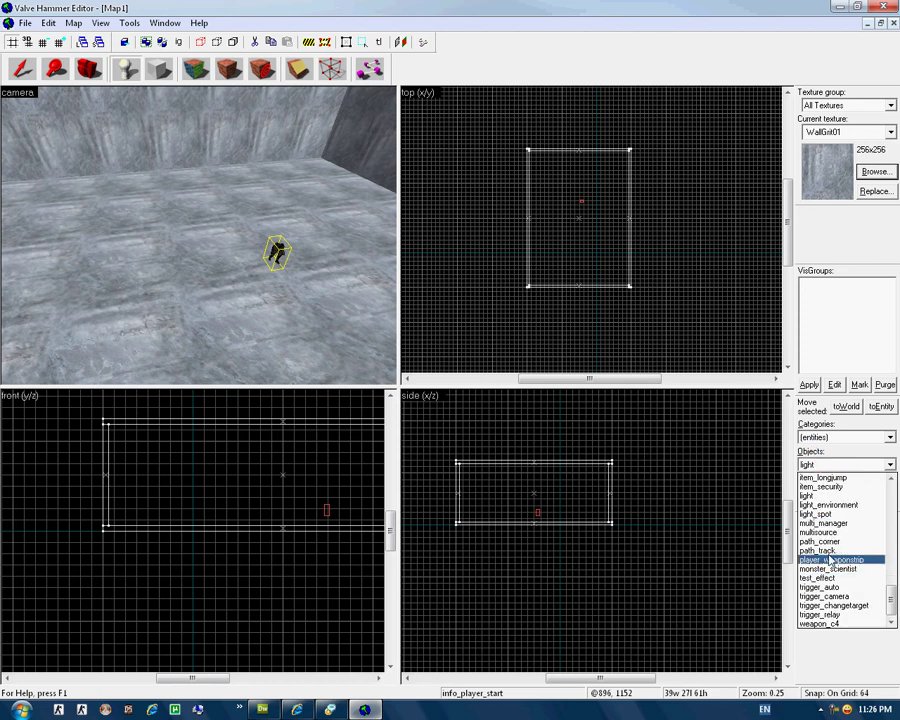
pyautogui.click(815, 467)
pyautogui.press('z')
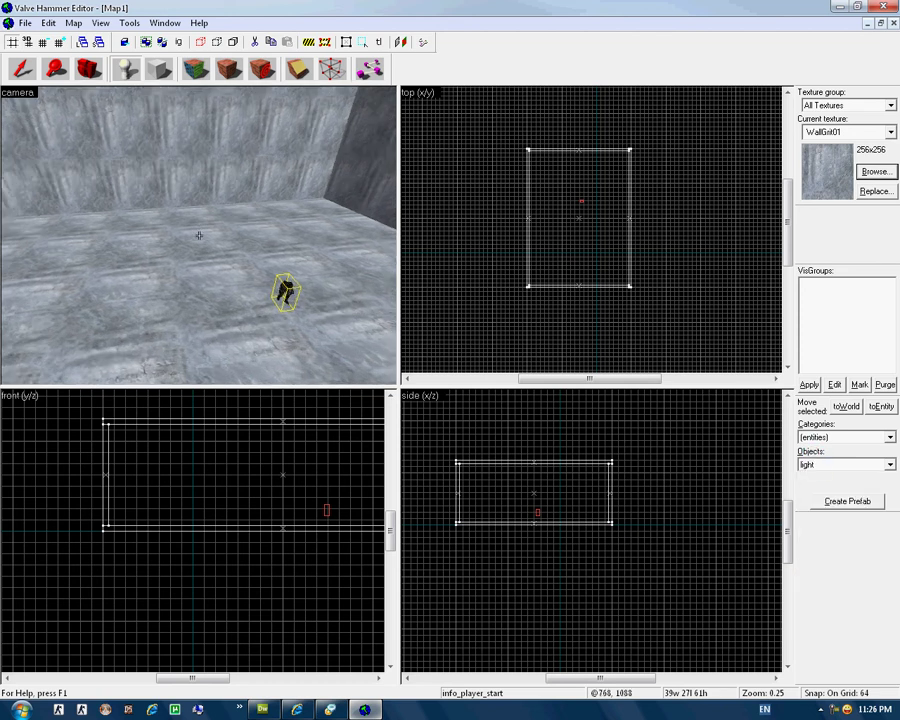
pyautogui.press('z')
# - Create the light entity above the player start at x -256, y 768, z 256 and check it in the 3D view
pyautogui.click(325, 497)
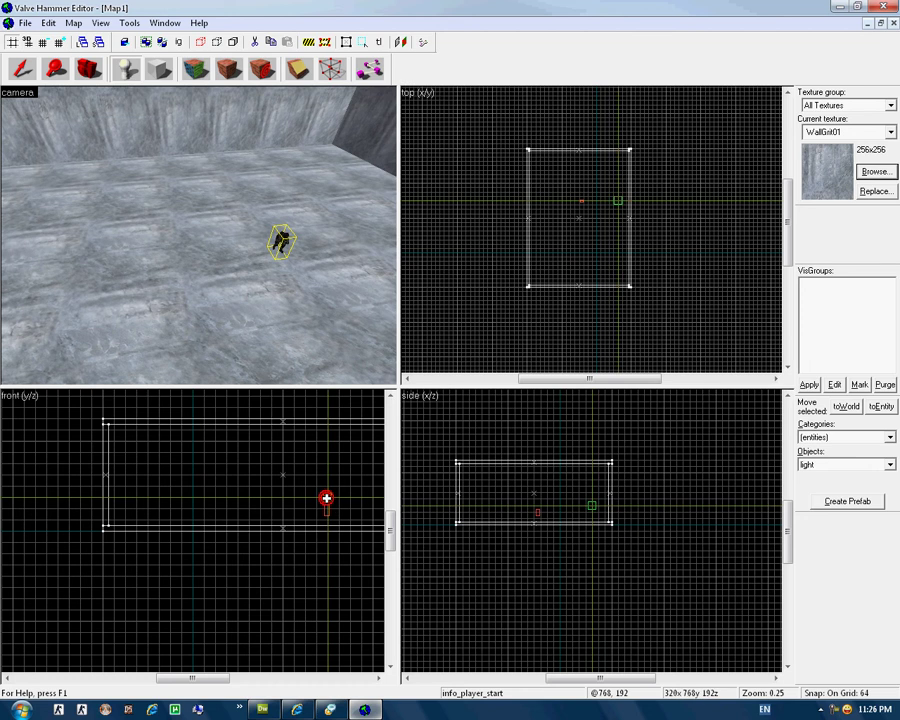
pyautogui.click(593, 497)
pyautogui.click(536, 497)
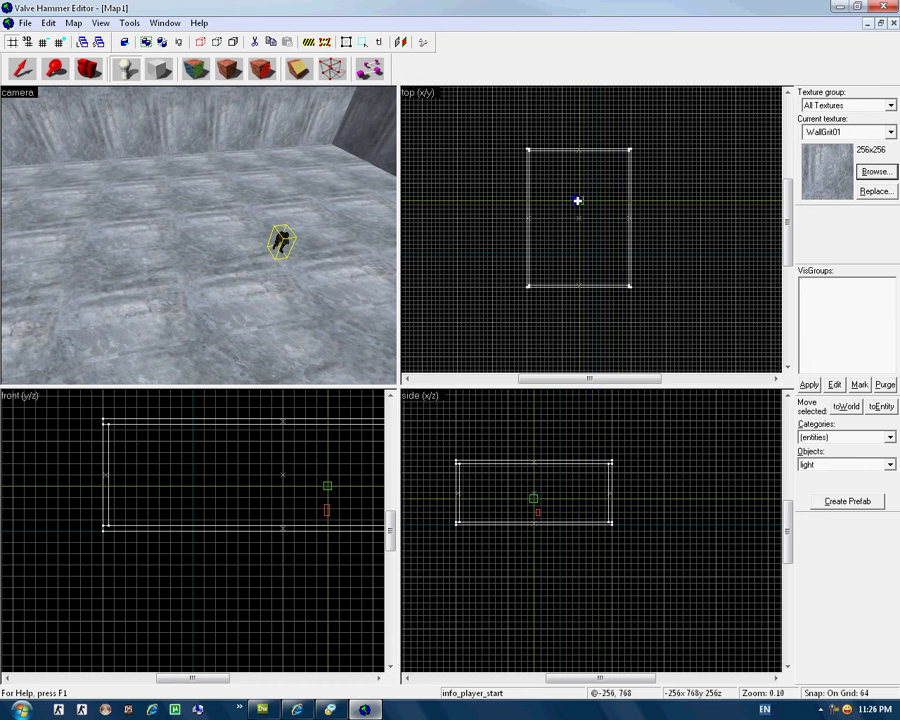
pyautogui.rightClick(577, 201)
pyautogui.click(605, 208)
pyautogui.press('z')
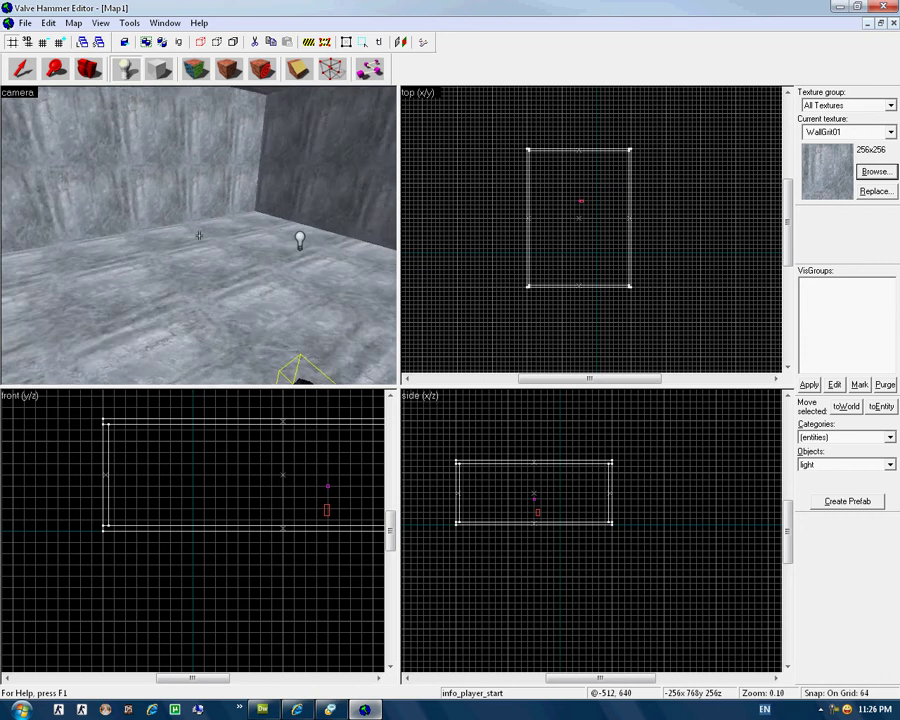
pyautogui.press('w')
pyautogui.press('s')
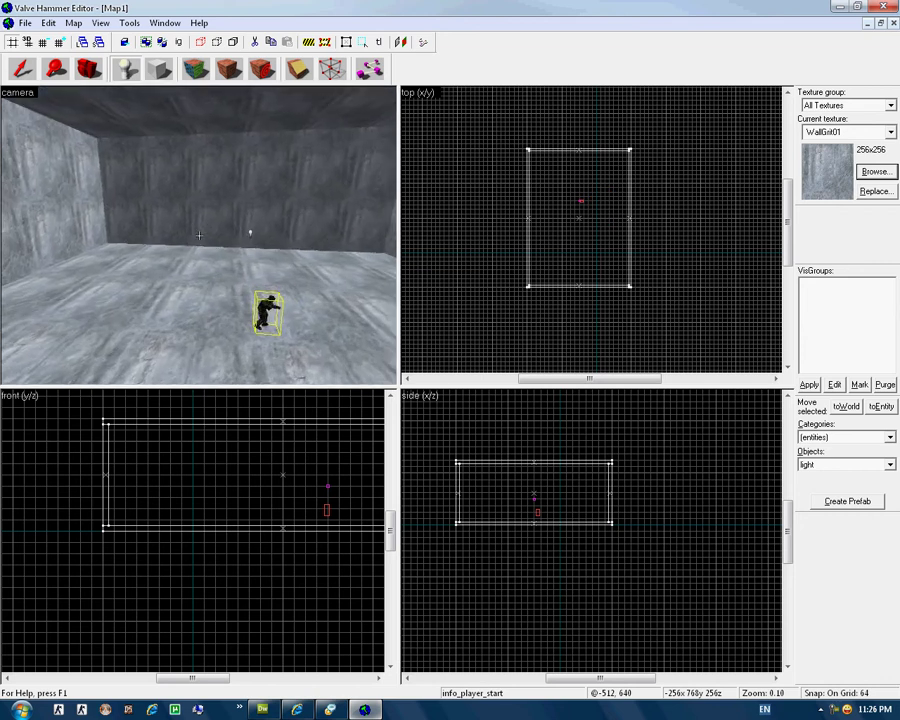
pyautogui.press('w')
pyautogui.press('s')
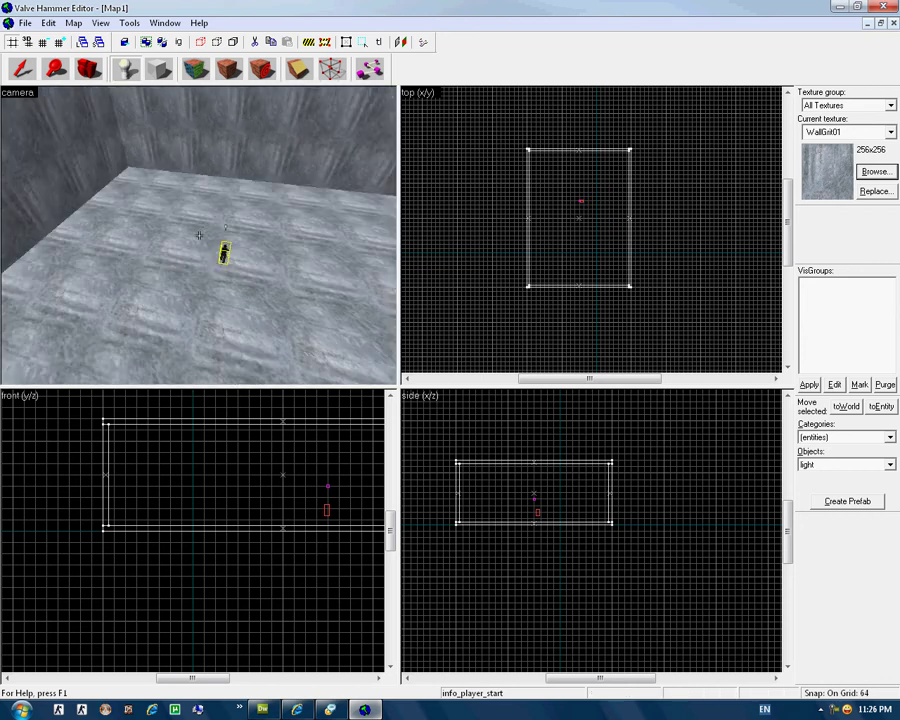
pyautogui.press('w')
pyautogui.press('z')
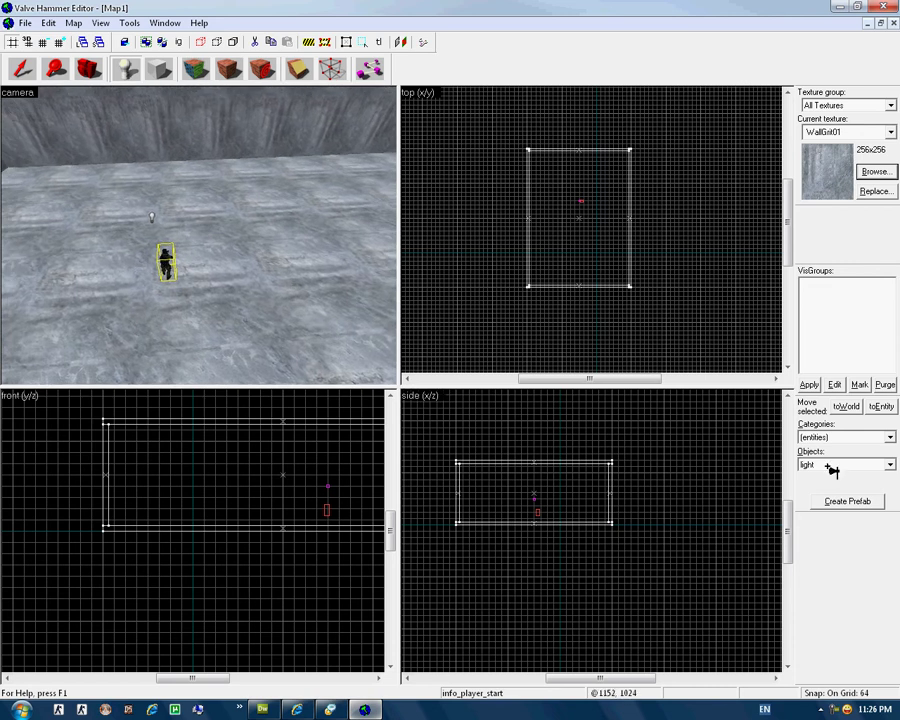
# - Choose info_player_deathmatch as the entity type and place one on the floor beside the player start
pyautogui.click(858, 464)
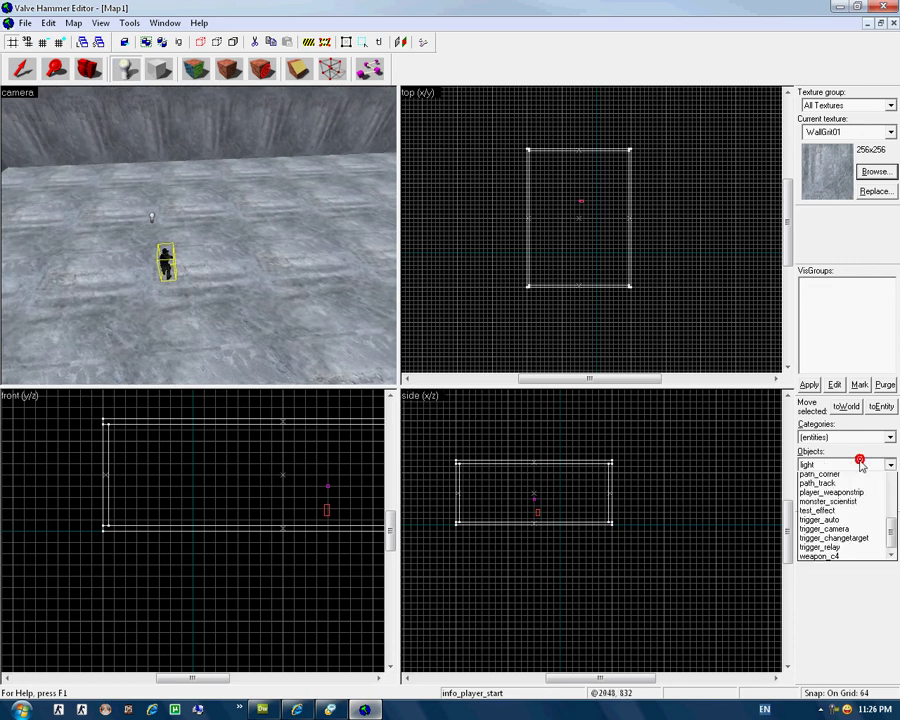
pyautogui.press('i')
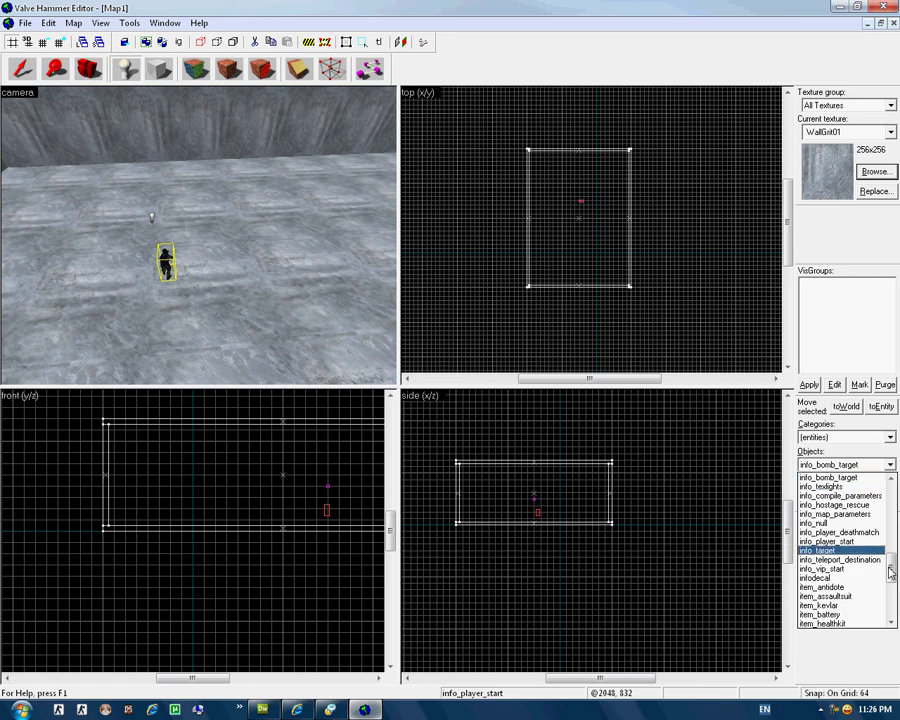
pyautogui.moveTo(890, 570)
pyautogui.mouseDown()
pyautogui.moveTo(883, 535)
pyautogui.moveTo(880, 561)
pyautogui.mouseUp()
pyautogui.click(850, 559)
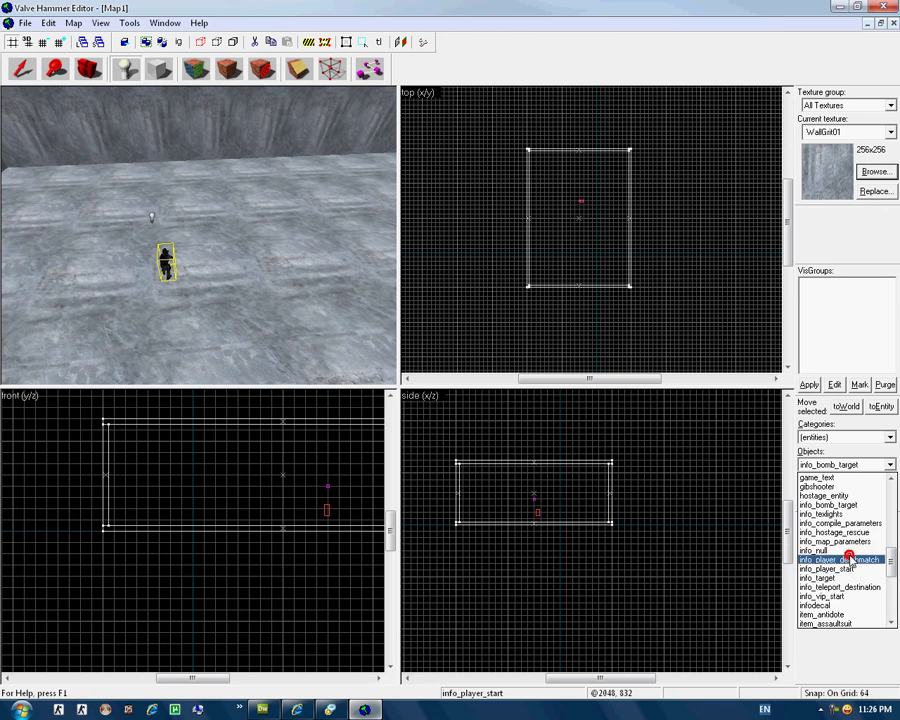
pyautogui.click(849, 559)
pyautogui.click(195, 276)
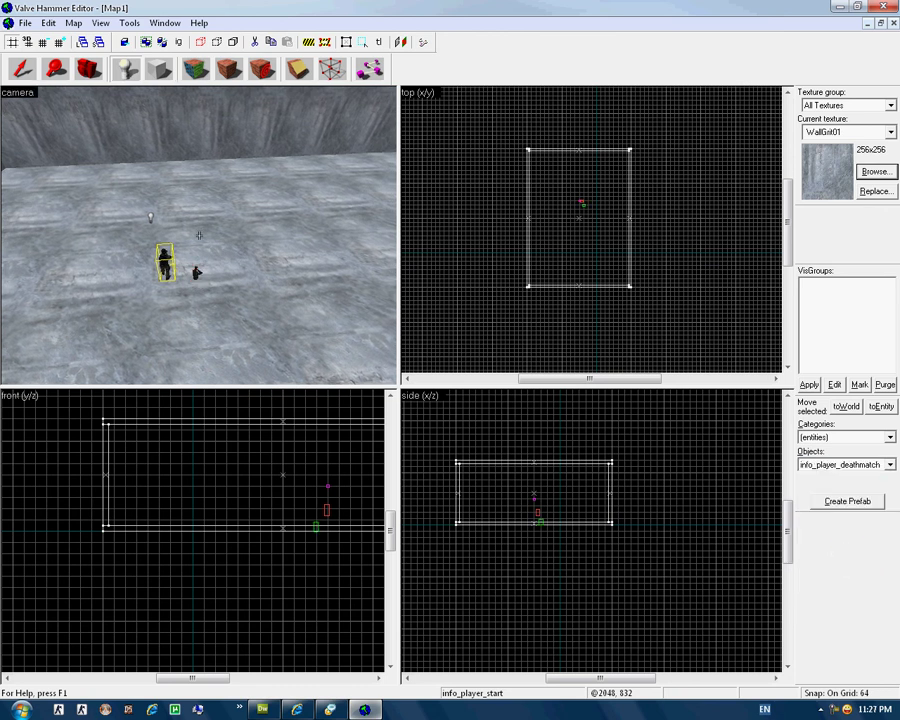
# - Select the info_player_deathmatch entity and raise it in the front view to the same height as the player start
pyautogui.hotkey('shift', 's')
pyautogui.click(177, 295)
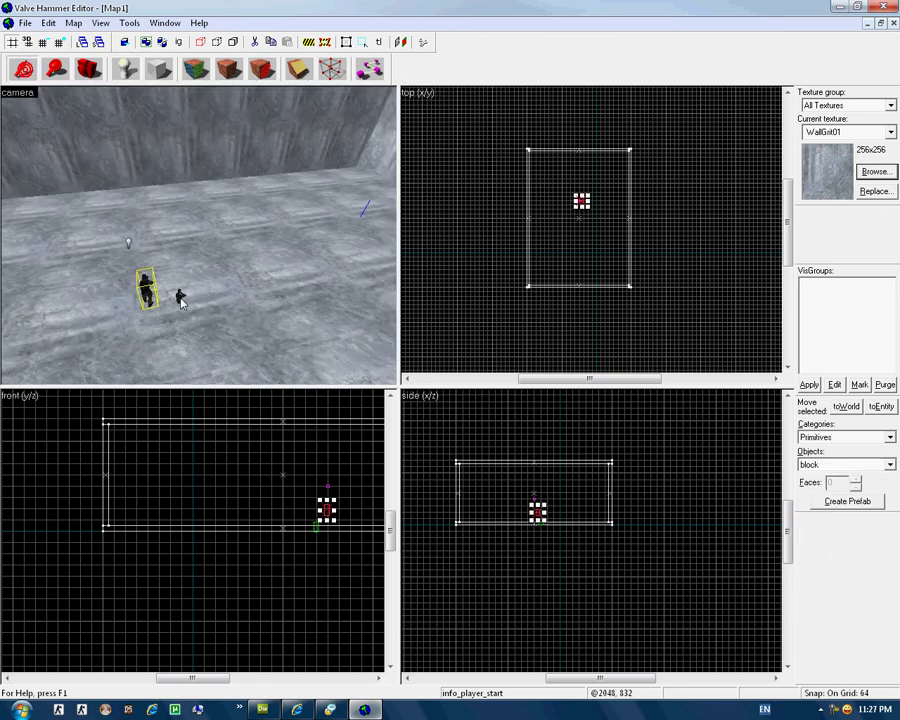
pyautogui.moveTo(315, 526); pyautogui.dragTo(315, 510)
# - Examine the two player spawns and the light inside the room from several angles in the 3D view
pyautogui.press('w')
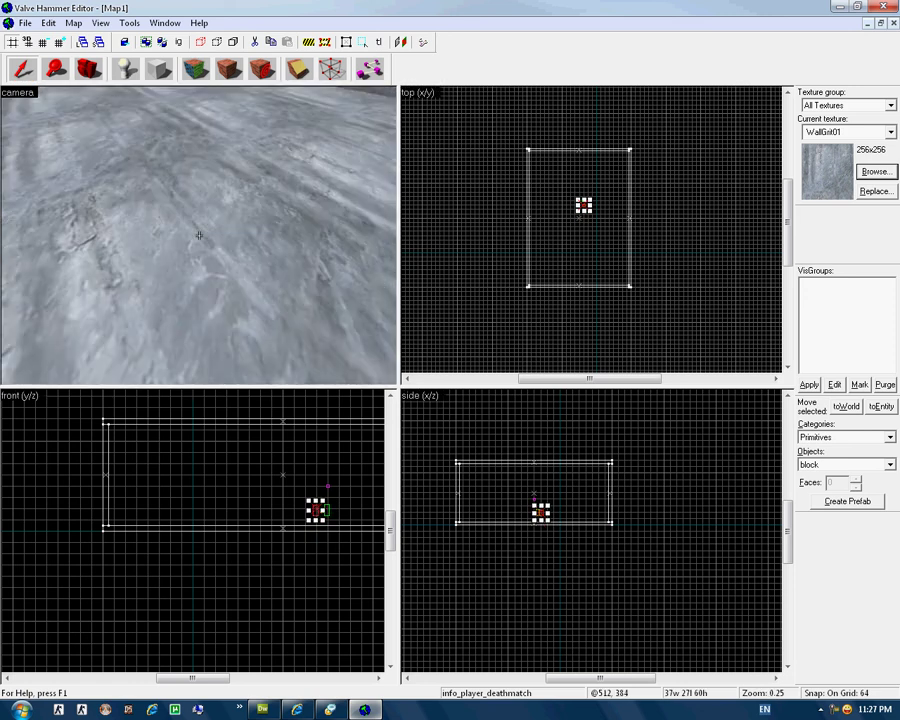
pyautogui.press('s')
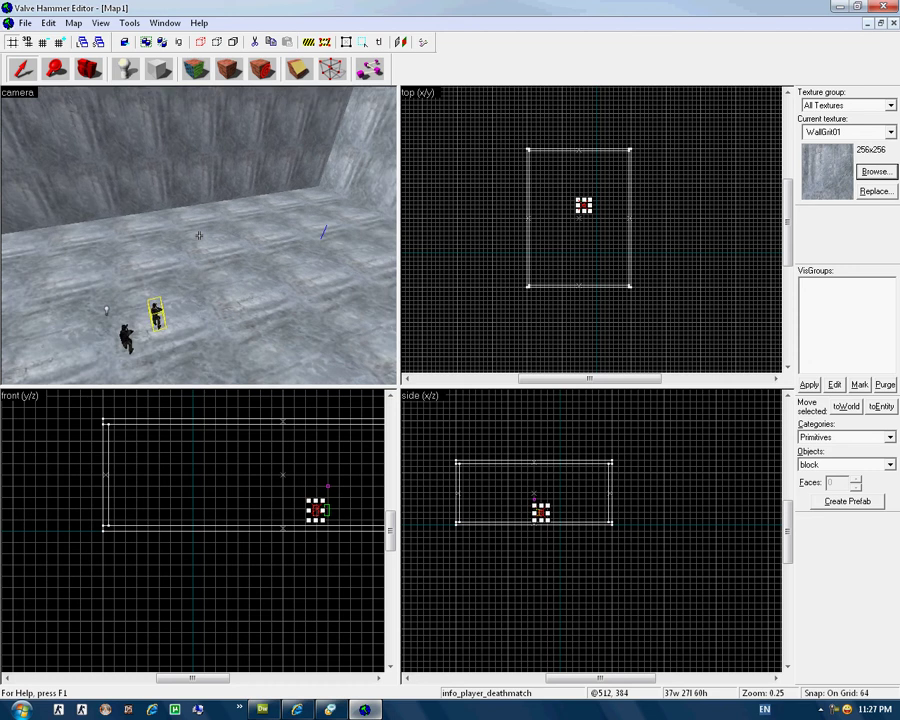
pyautogui.press('d')
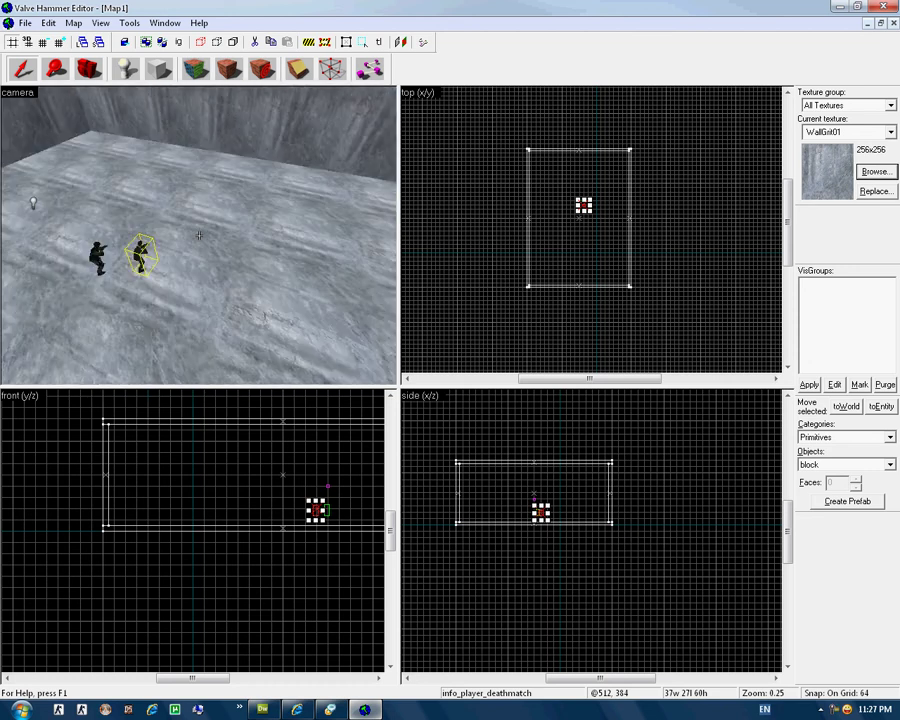
pyautogui.press('d')
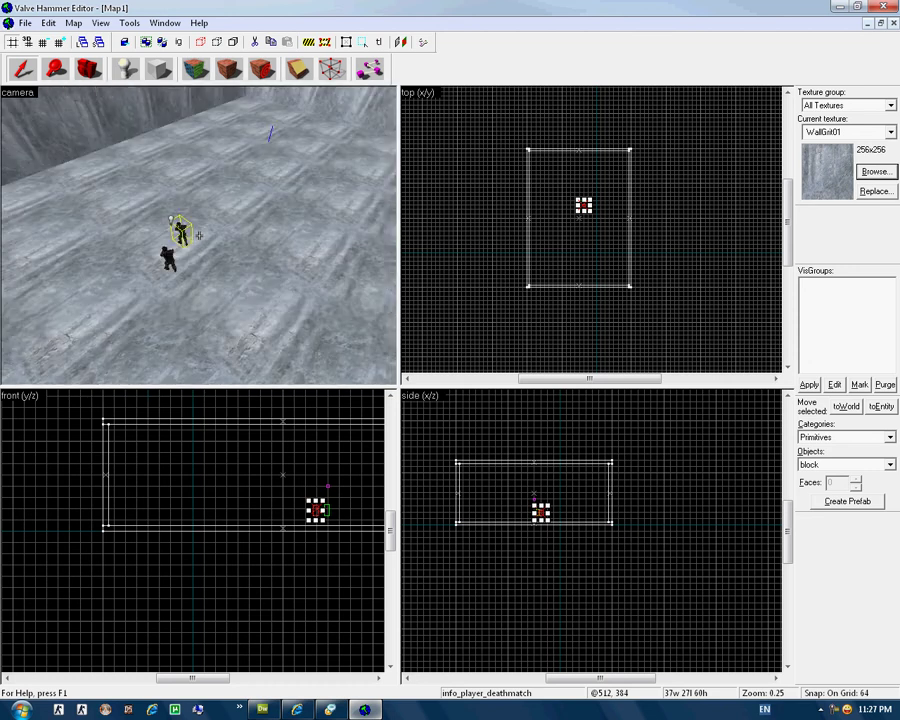
pyautogui.press('w')
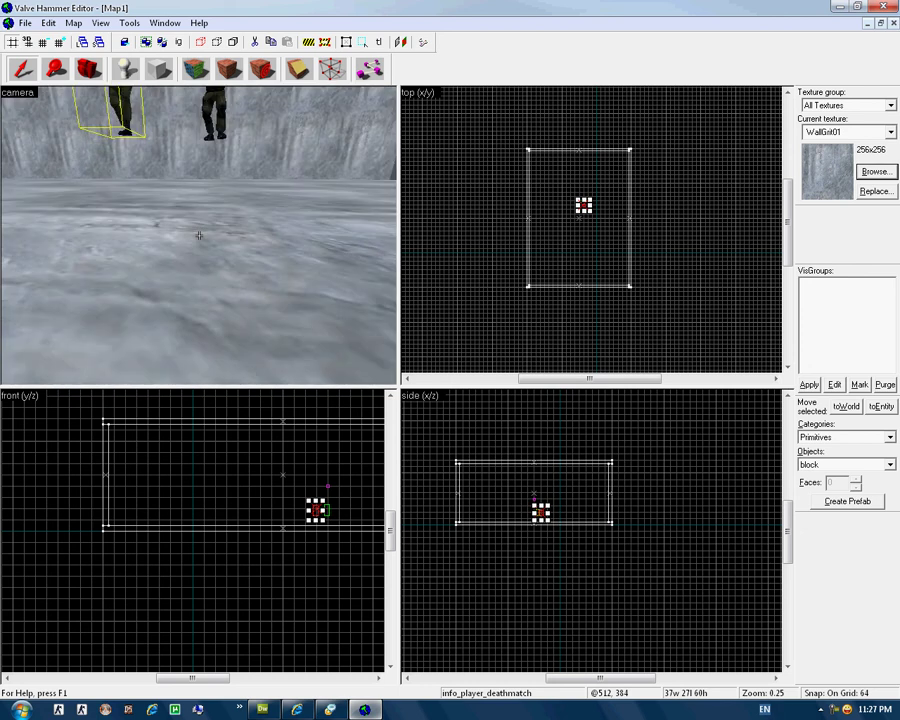
pyautogui.press('s')
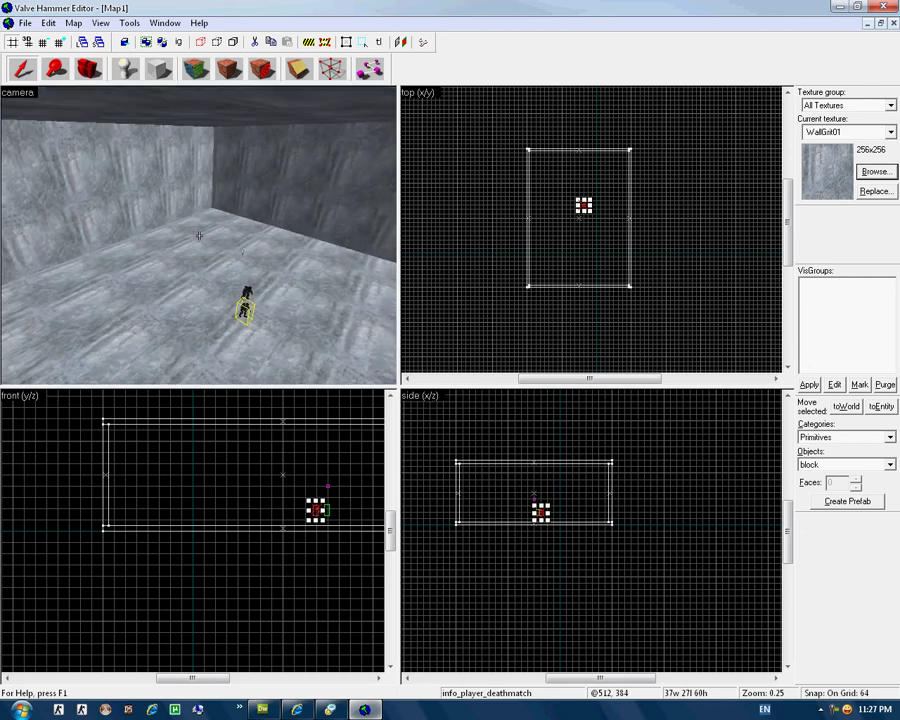
pyautogui.press('s')
pyautogui.press('w')
pyautogui.press('s')
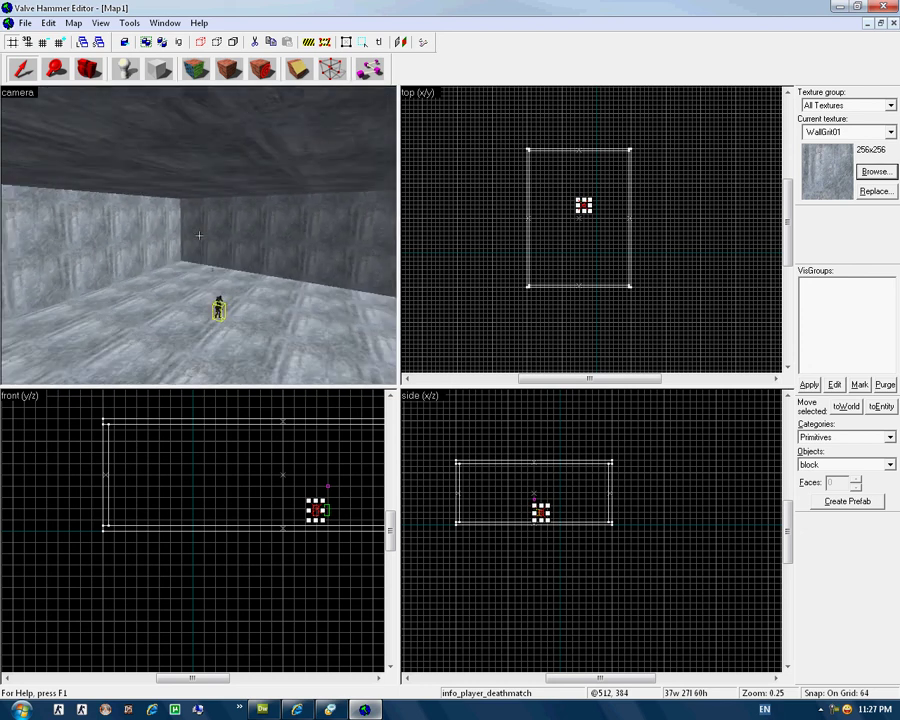